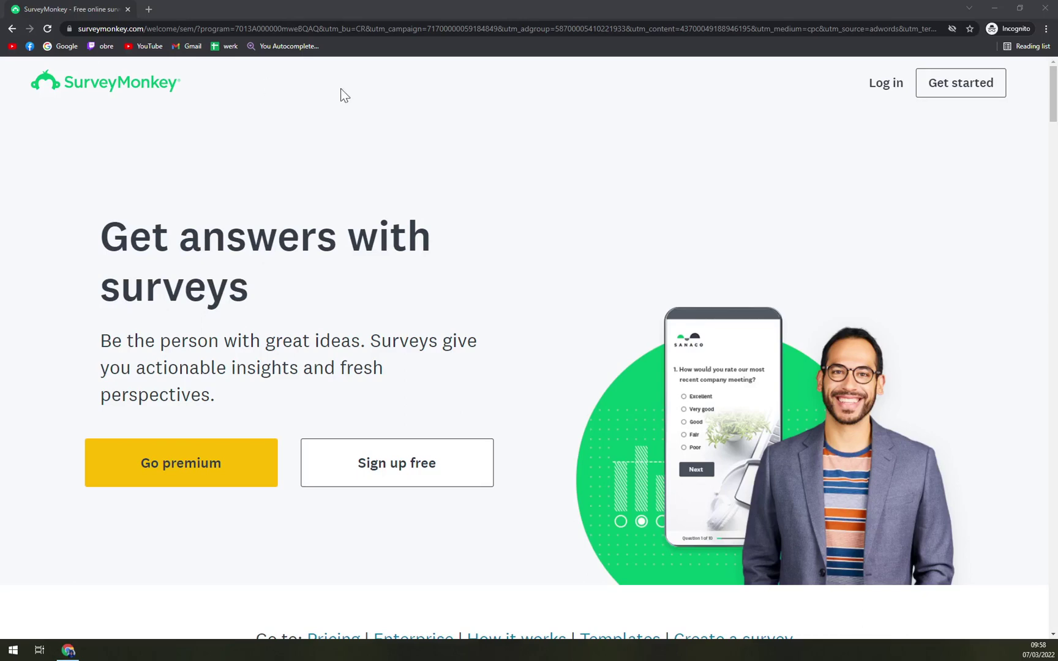
# Zoom the browser out one step so the pricing plan cards fit on screen.
pyautogui.scroll(-5, 429, 275)
pyautogui.scroll(5, 452, 322)
pyautogui.scroll(-10, 253, 309)
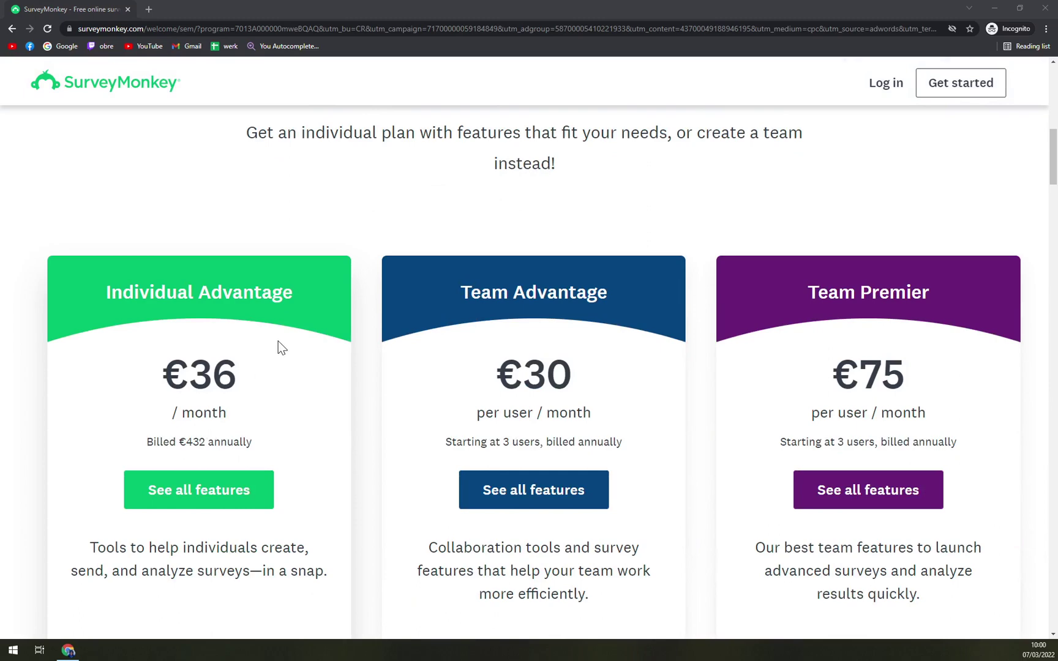
pyautogui.hotkey('ctrl', '-')
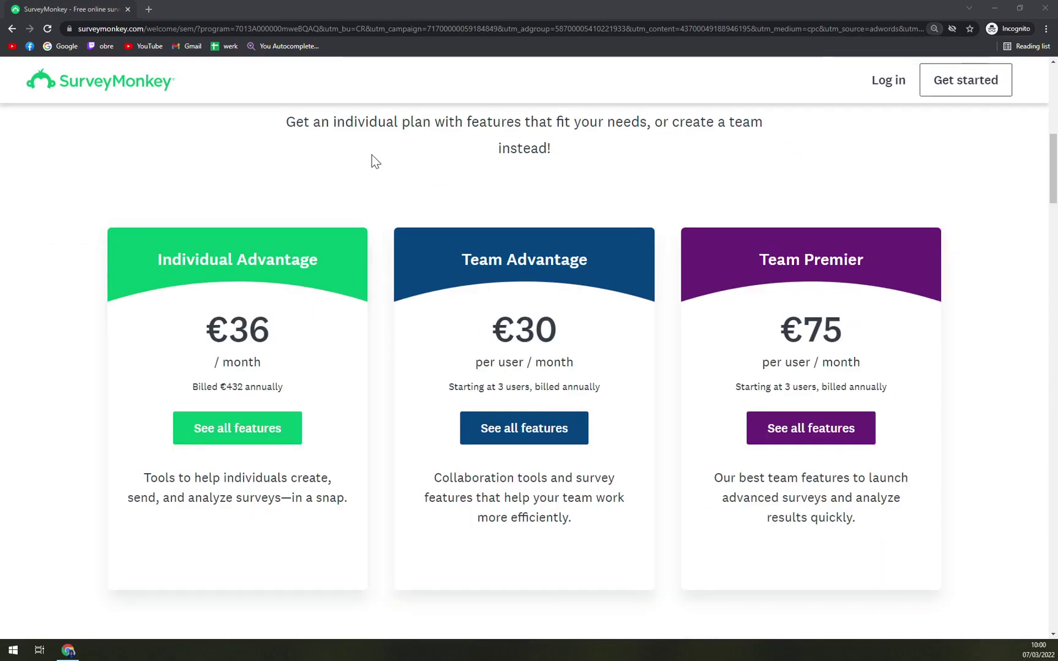
pyautogui.scroll(1, 323, 182)
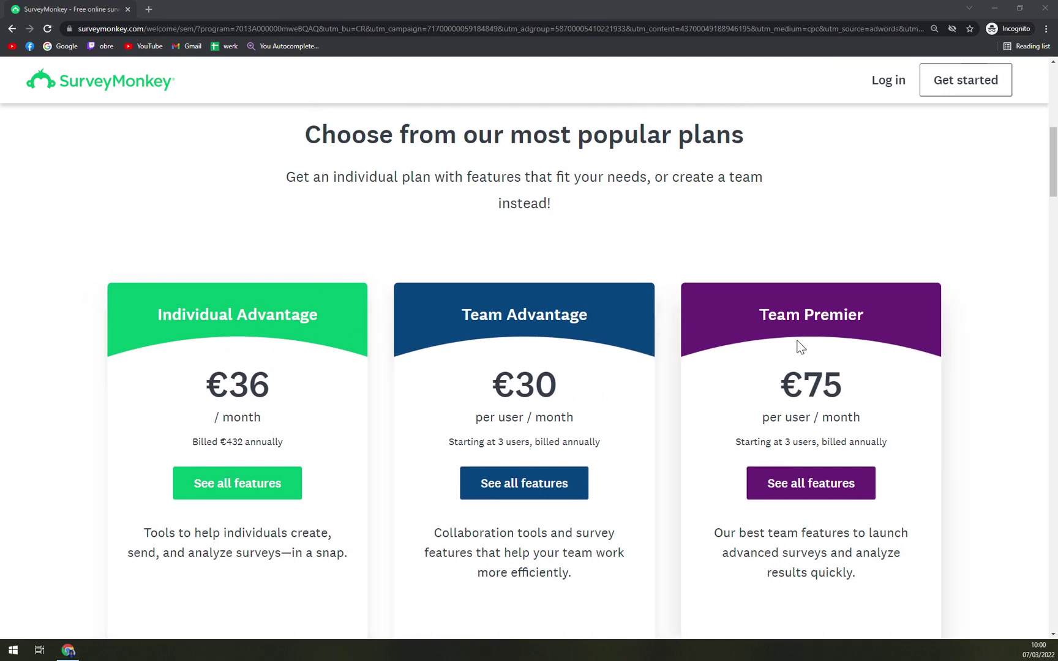
pyautogui.scroll(1, 411, 220)
pyautogui.scroll(-1, 613, 238)
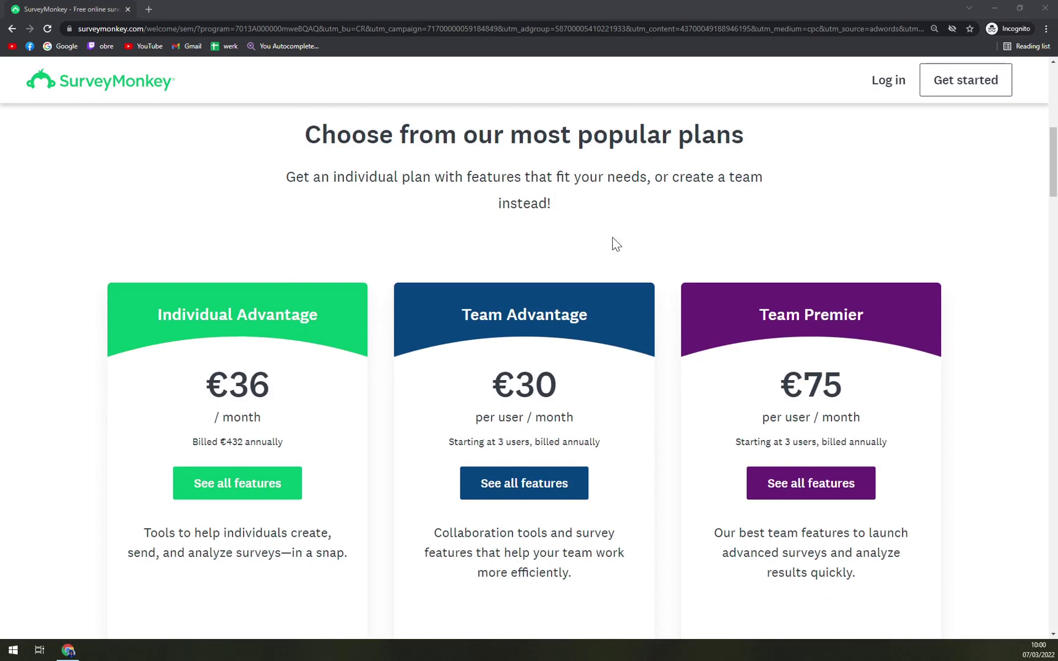
pyautogui.scroll(-5, 214, 465)
pyautogui.scroll(4, 228, 439)
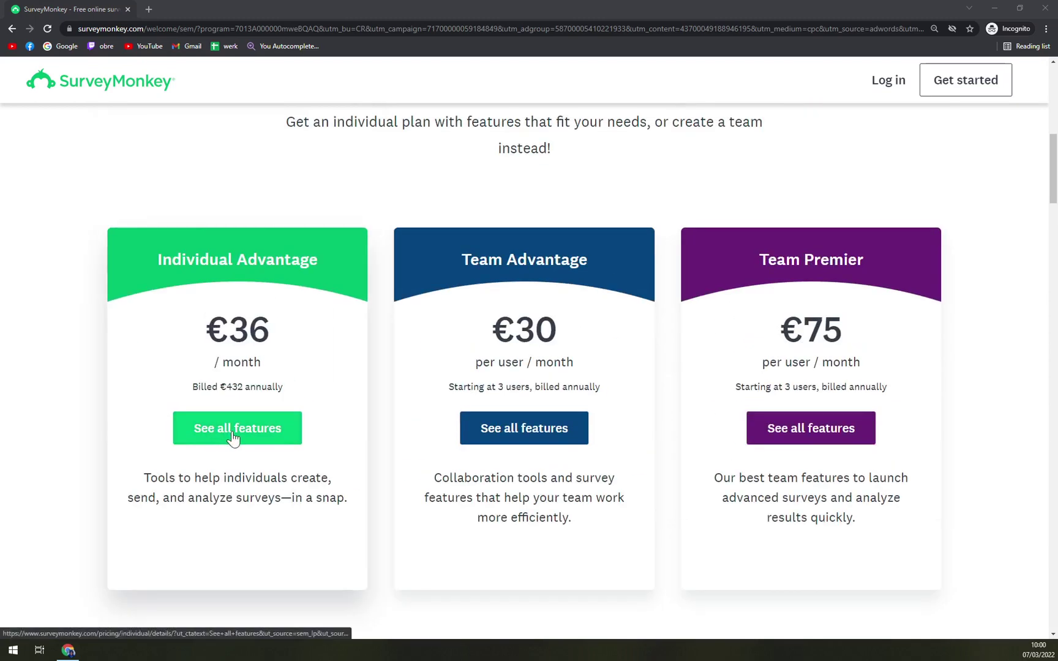
# Open the Individual Advantage feature comparison, then view Team Plans and Enterprise pricing.
pyautogui.click(237, 437)
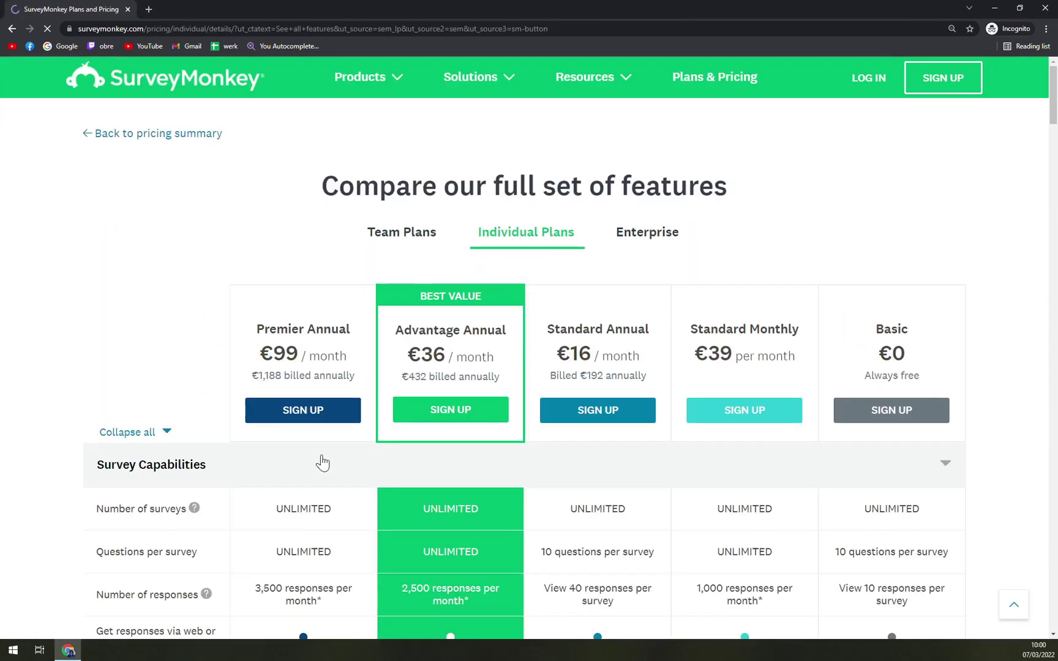
pyautogui.scroll(-1, 844, 339)
pyautogui.scroll(-7, 586, 350)
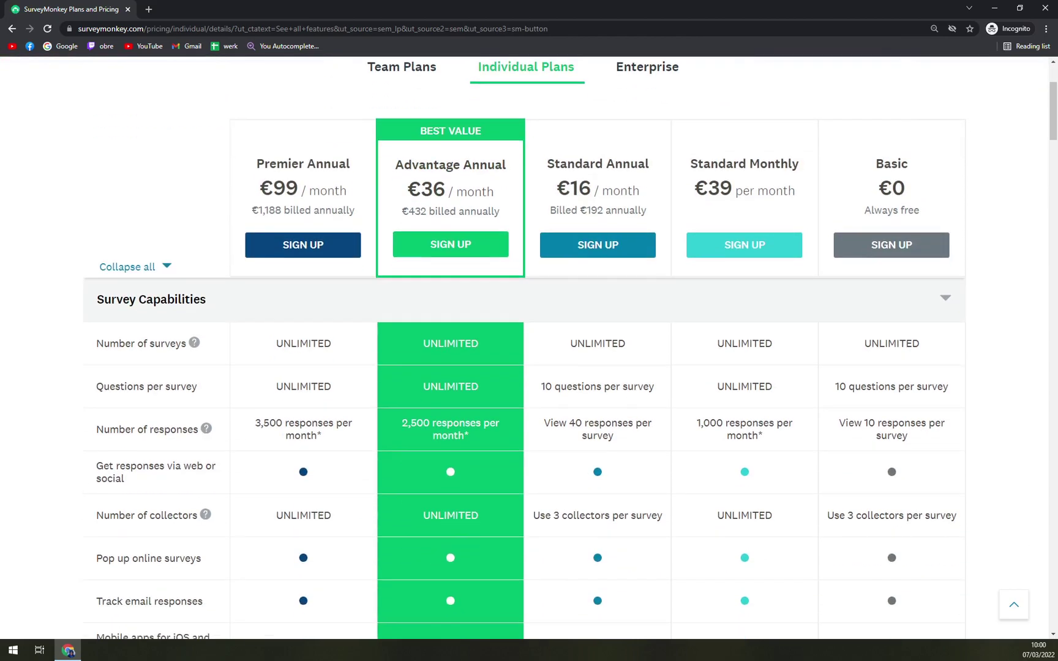
pyautogui.scroll(7, 587, 349)
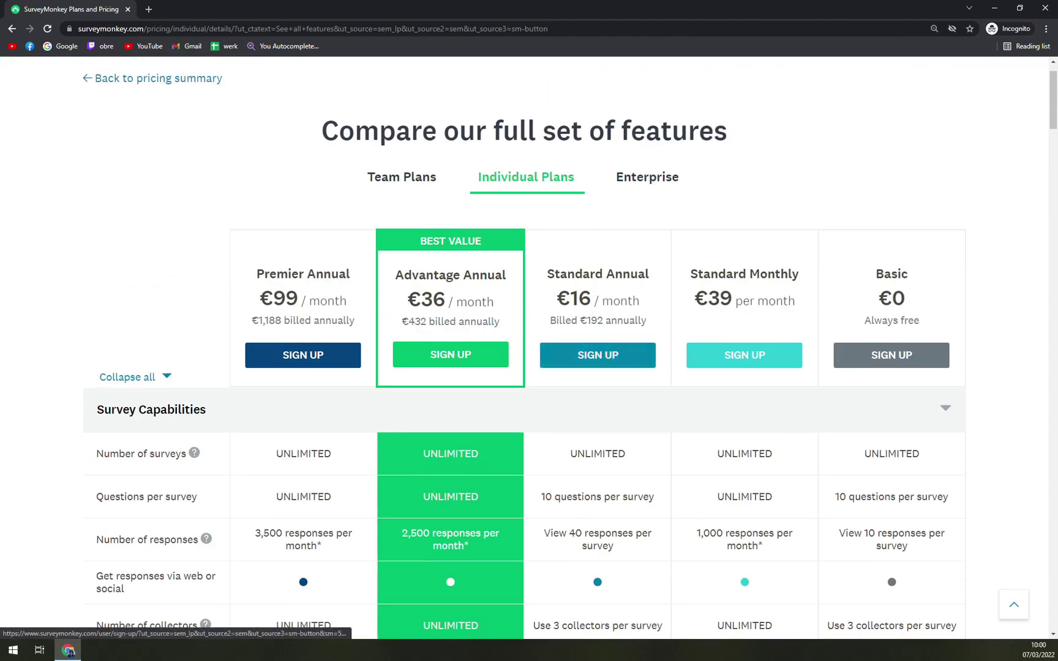
pyautogui.click(382, 191)
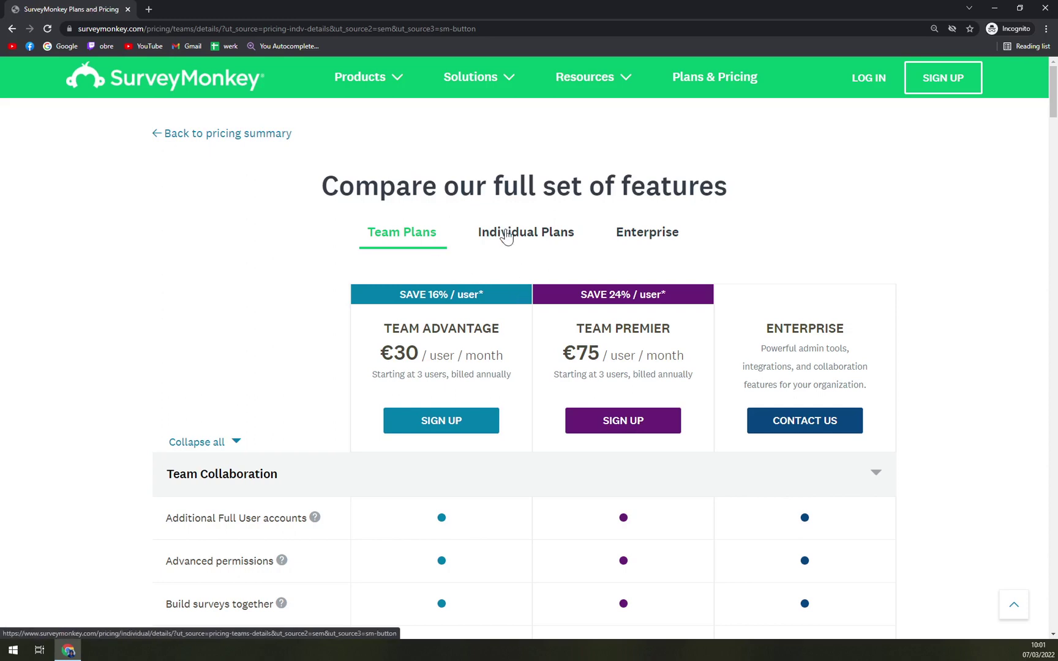
pyautogui.click(506, 238)
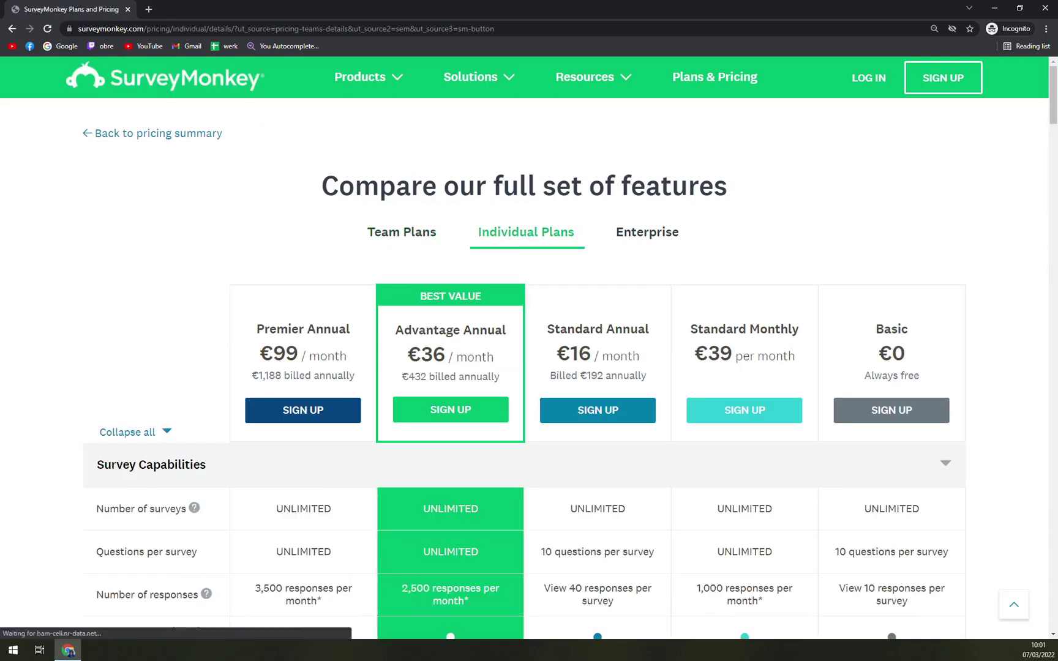
pyautogui.click(624, 243)
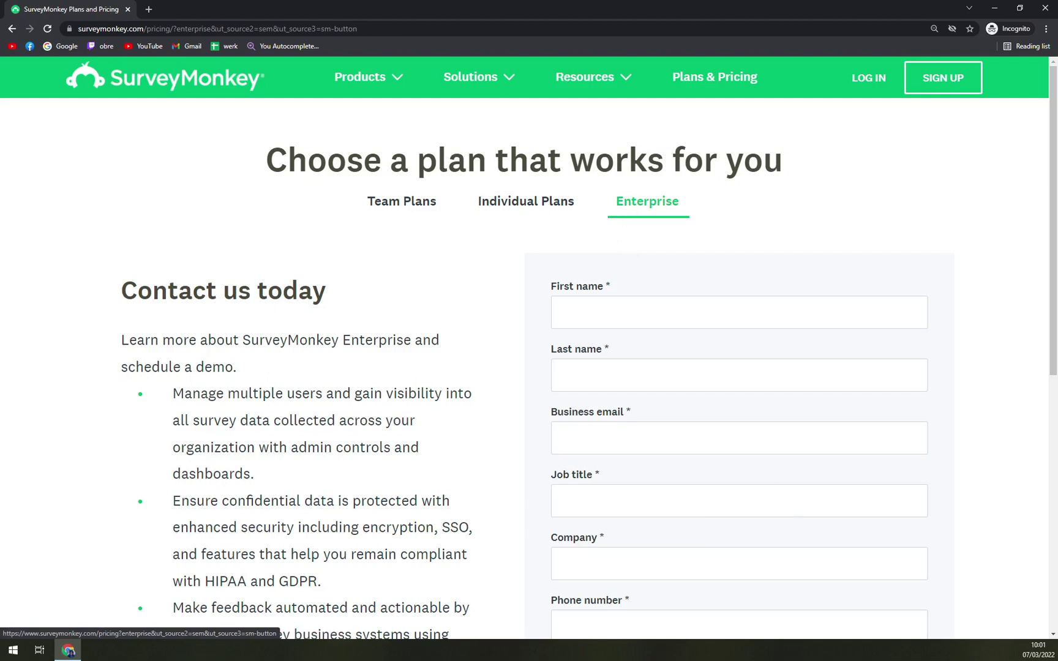
# Switch back to the Individual Plans pricing cards.
pyautogui.click(484, 204)
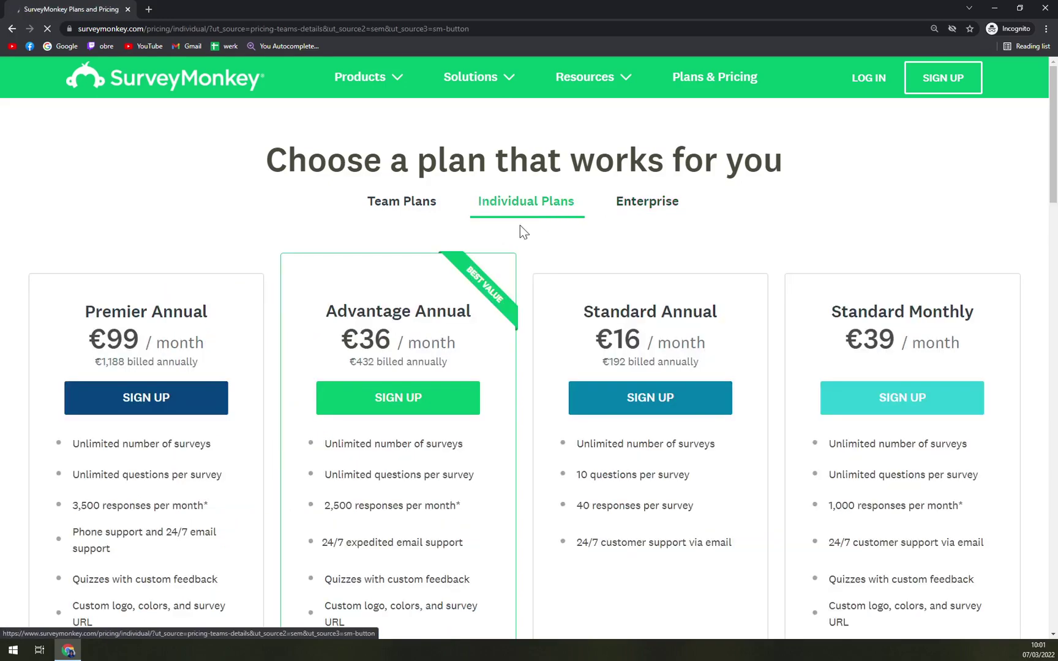
pyautogui.scroll(-5, 520, 226)
pyautogui.scroll(-12, 554, 218)
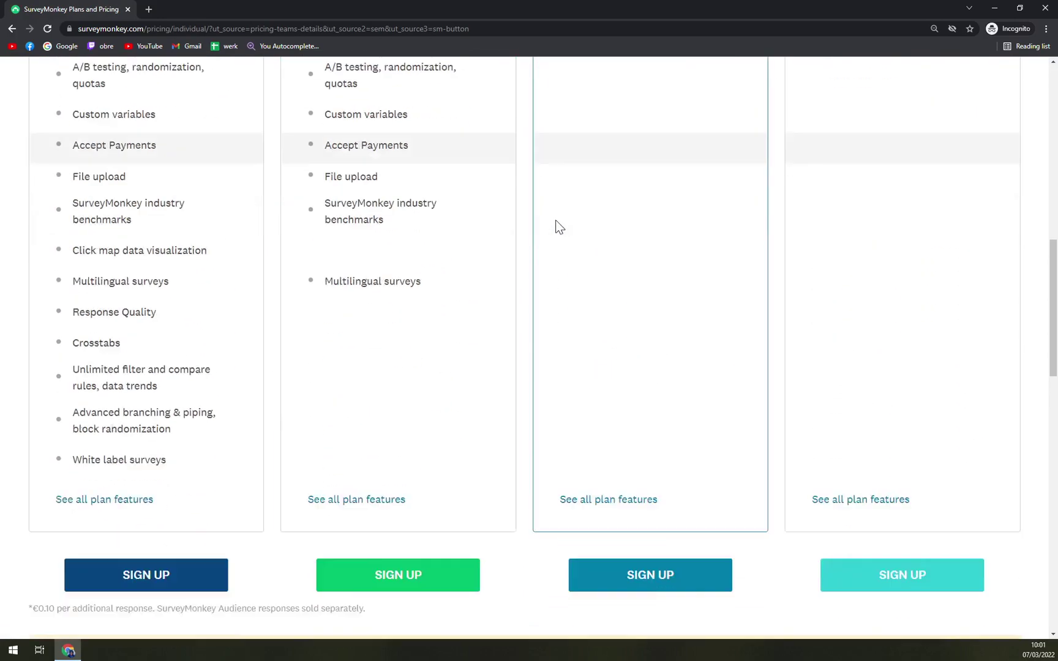
pyautogui.scroll(7, 556, 220)
pyautogui.scroll(9, 558, 224)
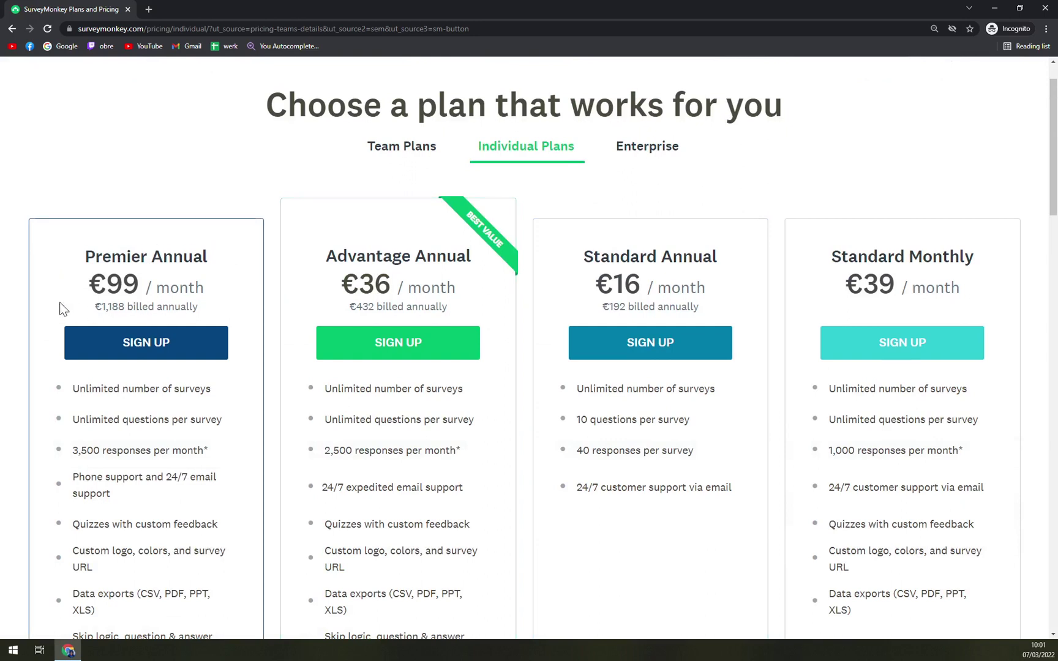
# Highlight the €1,188 billed annually line, the Premier Annual name and the €36 Advantage price.
pyautogui.moveTo(61, 307); pyautogui.dragTo(229, 301)
pyautogui.click(249, 300)
pyautogui.moveTo(329, 250); pyautogui.dragTo(84, 256)
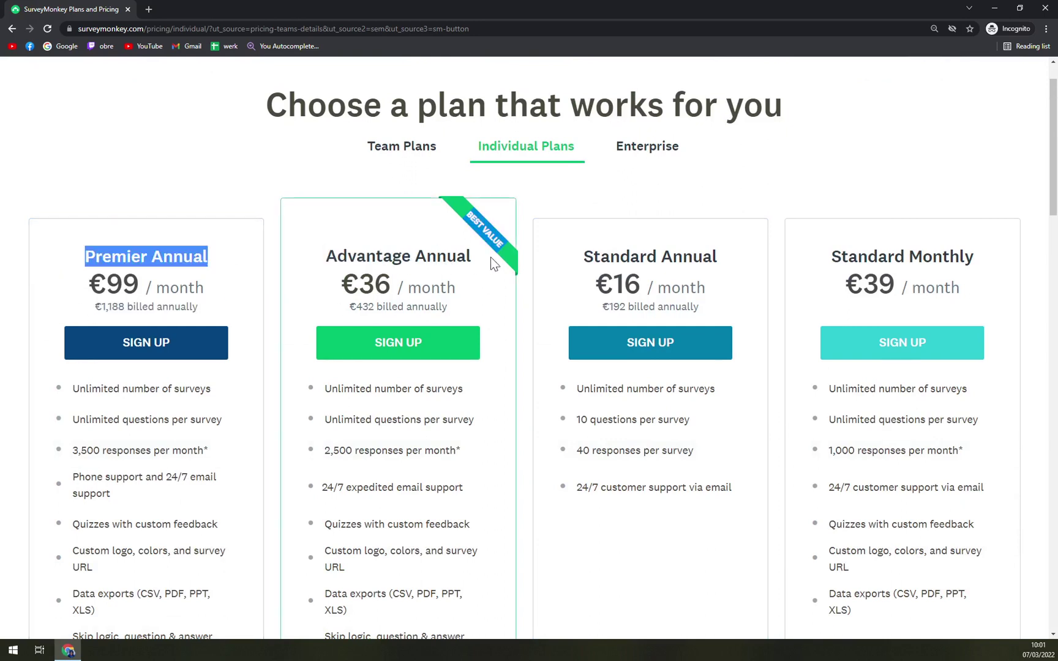
pyautogui.click(491, 257)
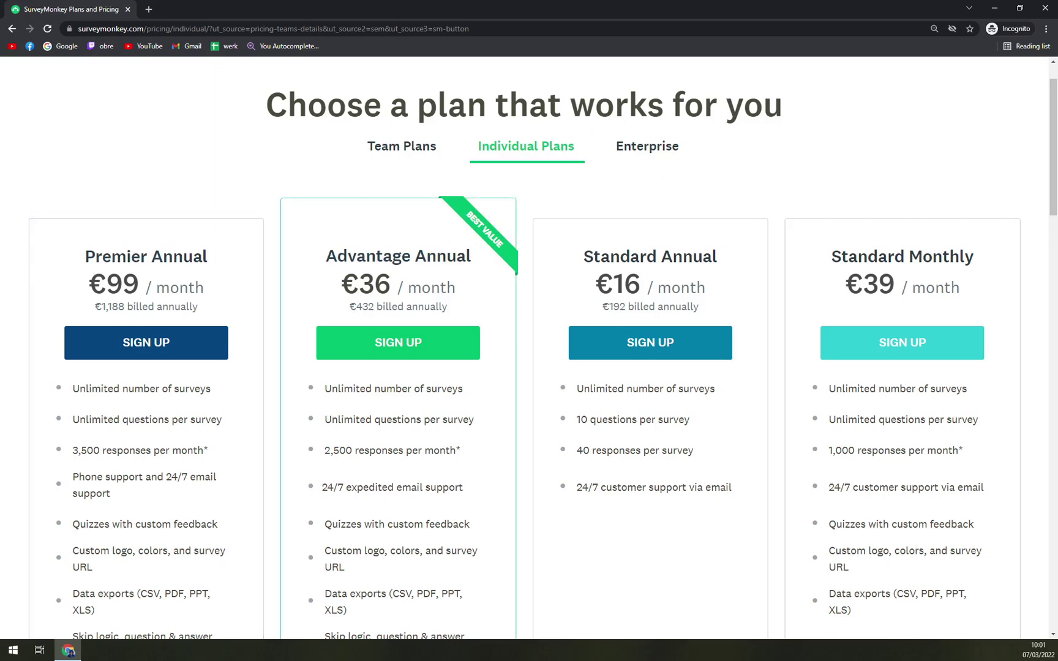
pyautogui.moveTo(396, 285); pyautogui.dragTo(338, 285)
pyautogui.doubleClick(338, 285)
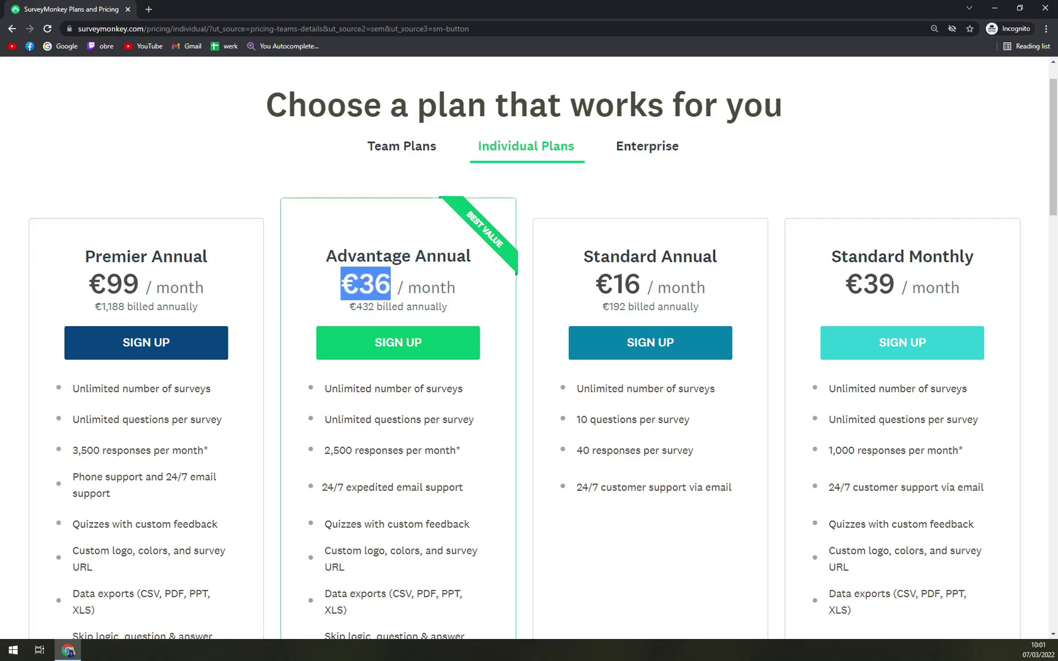
pyautogui.scroll(1, 374, 299)
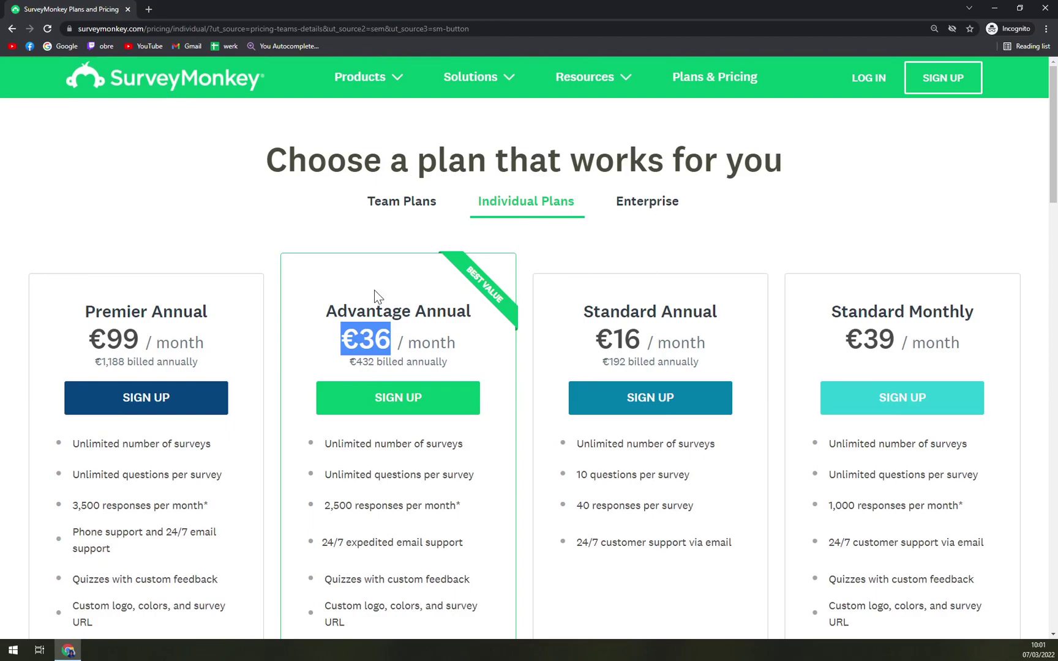
pyautogui.scroll(-15, 374, 299)
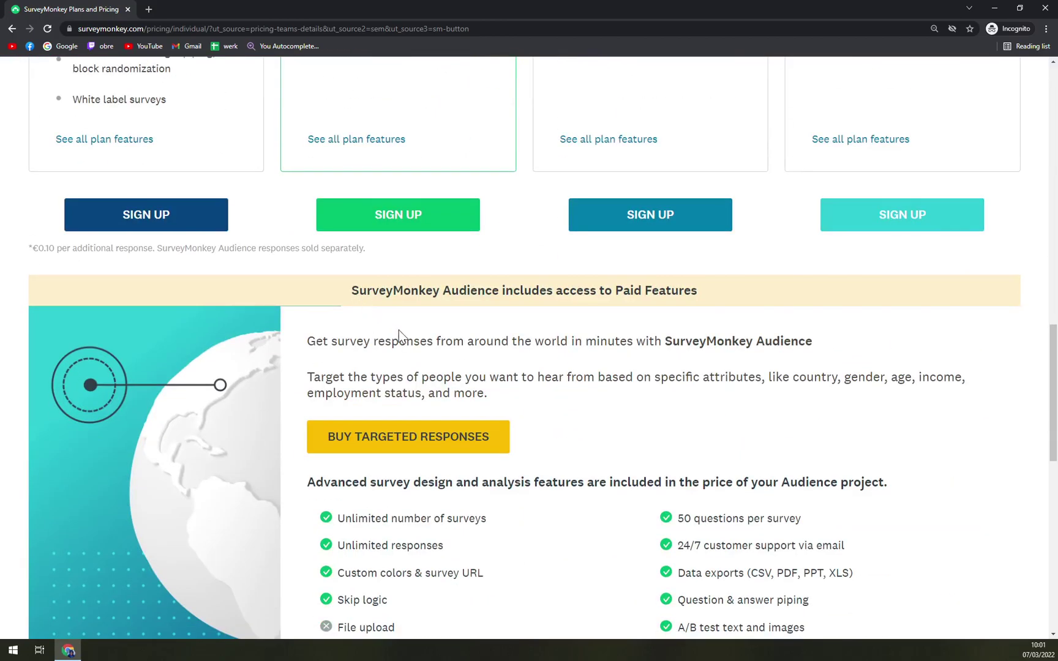
pyautogui.scroll(-3, 399, 340)
pyautogui.scroll(18, 400, 339)
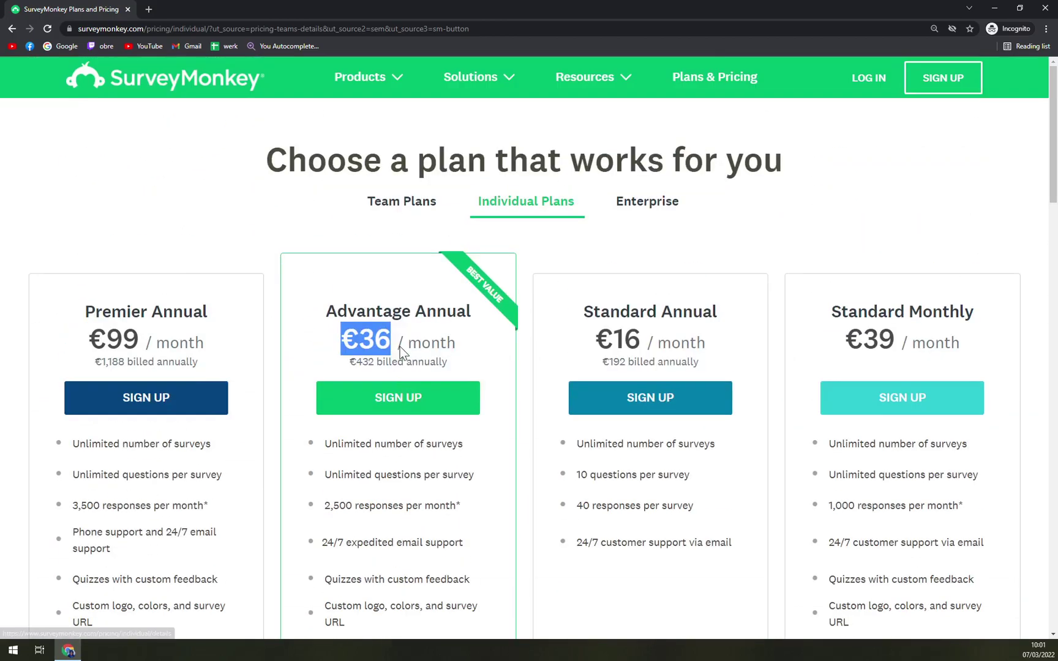
pyautogui.click(402, 354)
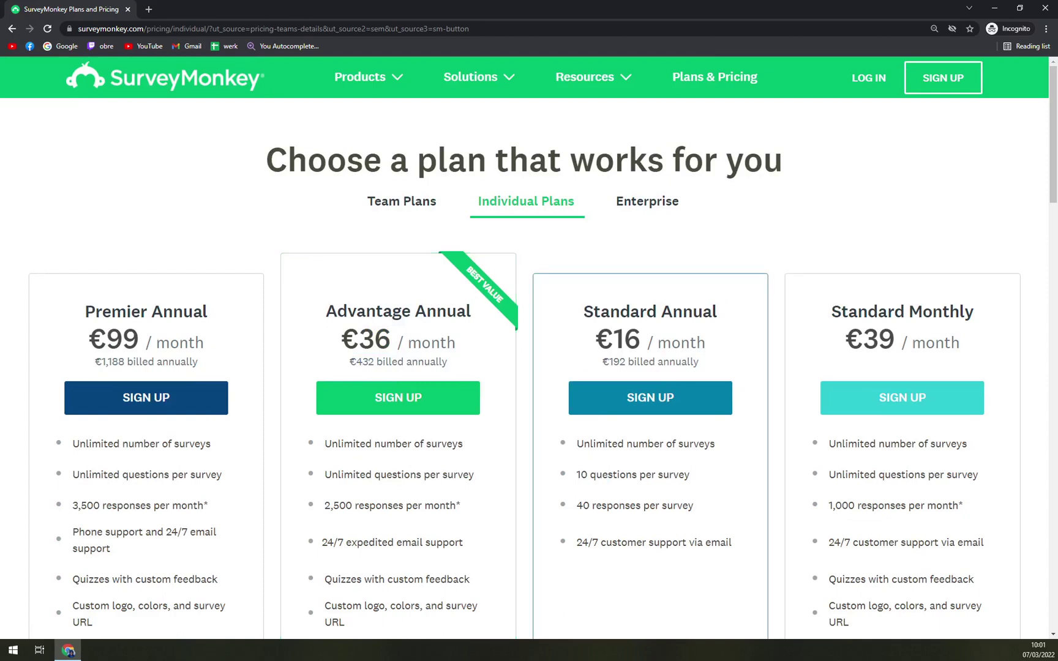
# Highlight the Standard Monthly heading with its €39 price, and the Standard Annual heading.
pyautogui.scroll(-1, 558, 293)
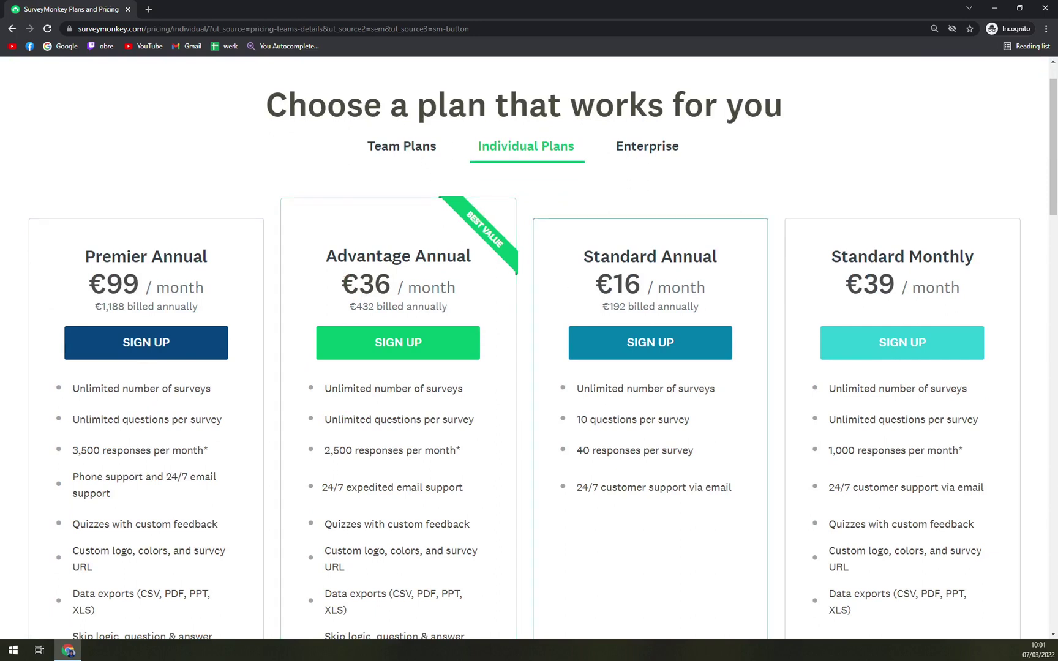
pyautogui.scroll(-1, 866, 265)
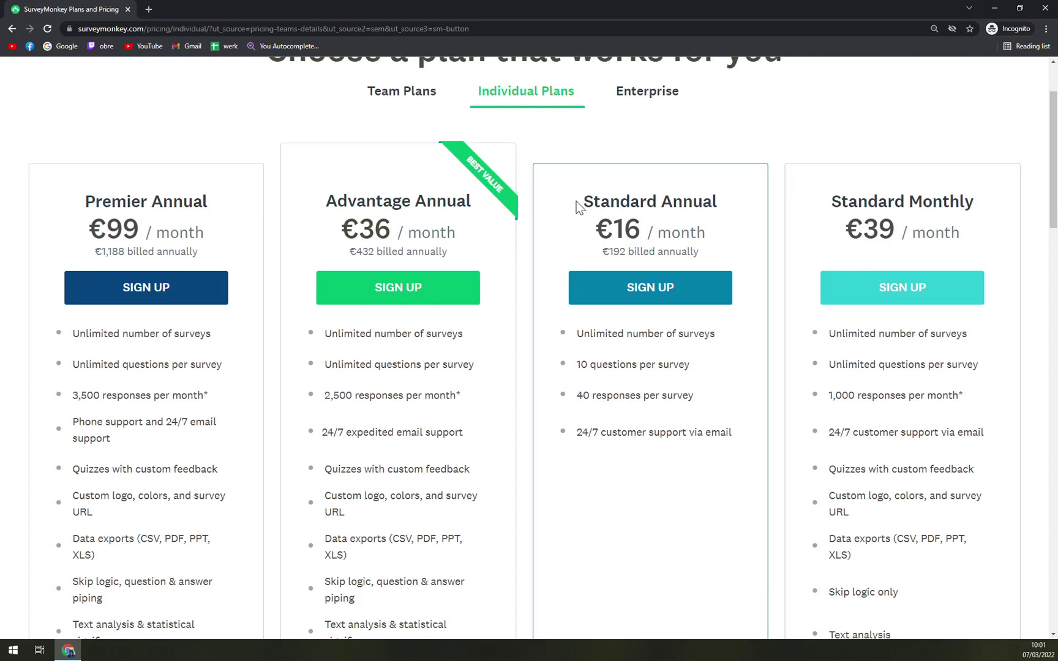
pyautogui.moveTo(832, 202); pyautogui.dragTo(975, 202)
pyautogui.moveTo(880, 230); pyautogui.dragTo(845, 229)
pyautogui.click(863, 230)
pyautogui.moveTo(558, 192); pyautogui.dragTo(679, 194)
pyautogui.scroll(-3, 784, 251)
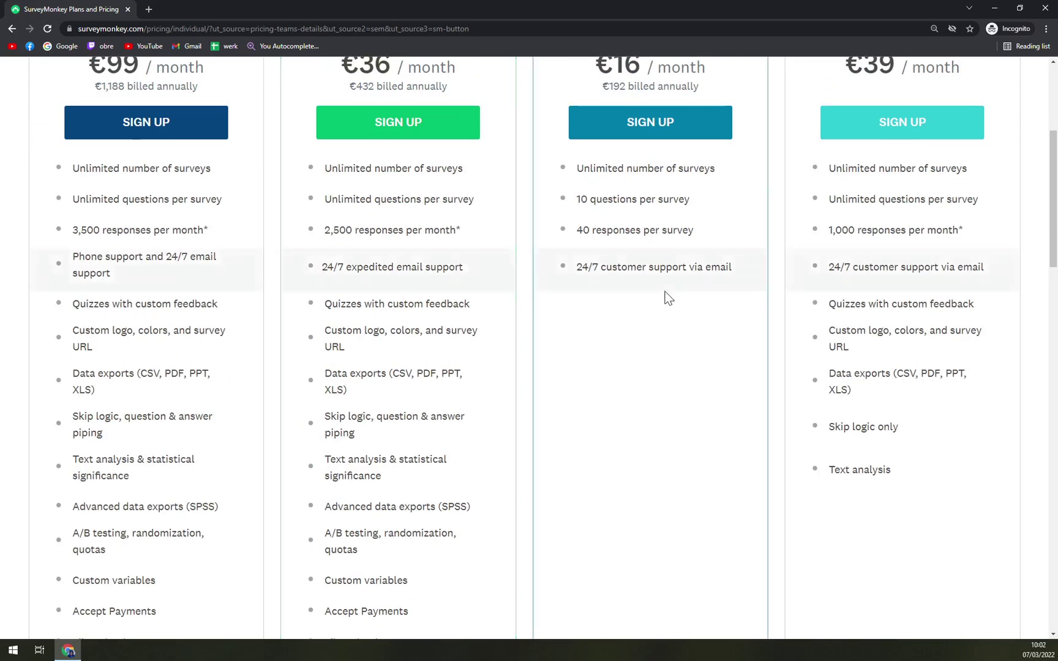
pyautogui.scroll(-6, 664, 299)
pyautogui.scroll(11, 649, 300)
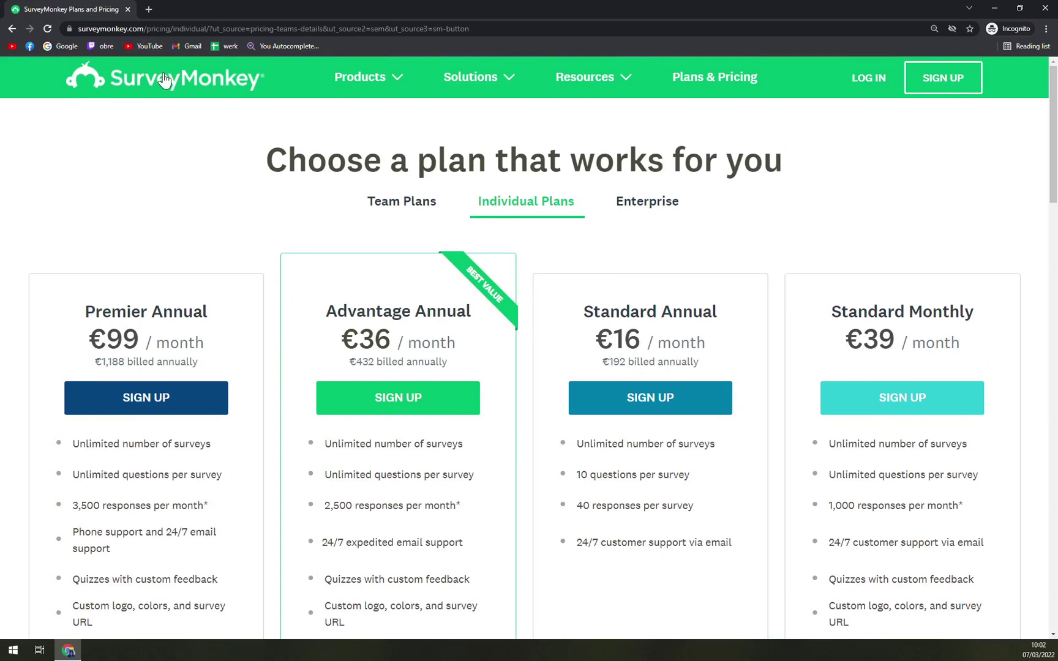
# Start a free SurveyMonkey sign-up with Google and enter the account e-mail address.
pyautogui.click(165, 78)
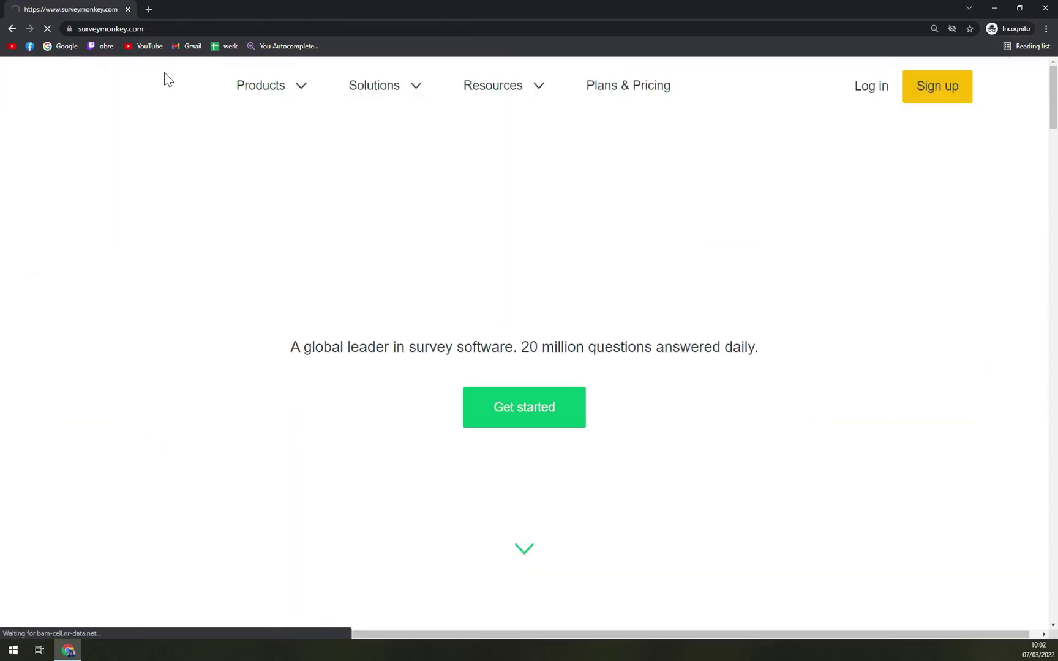
pyautogui.click(556, 416)
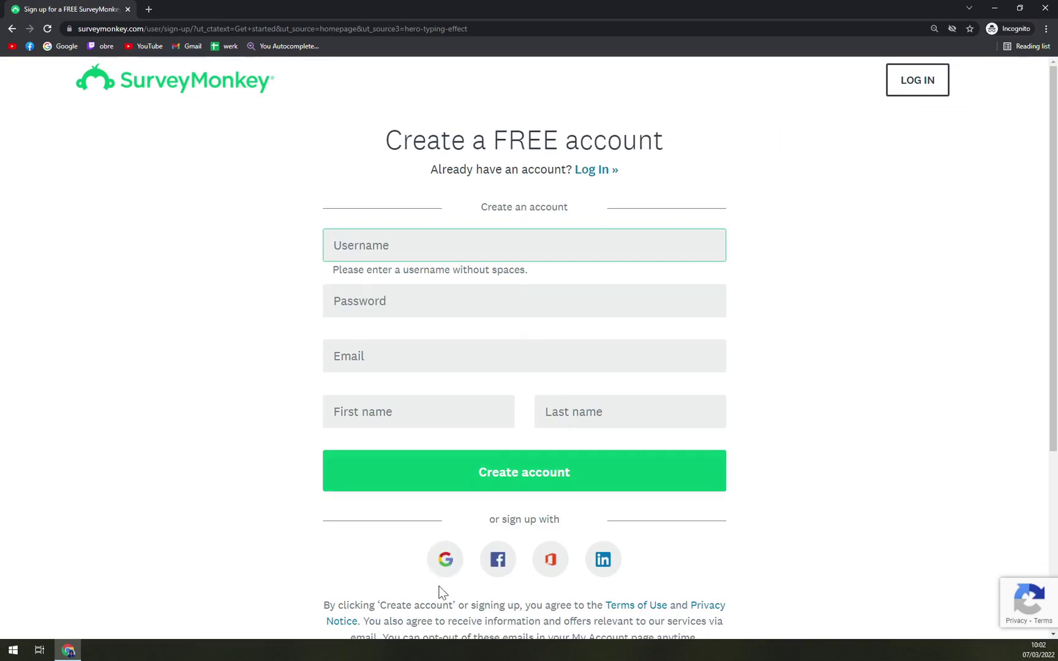
pyautogui.click(444, 566)
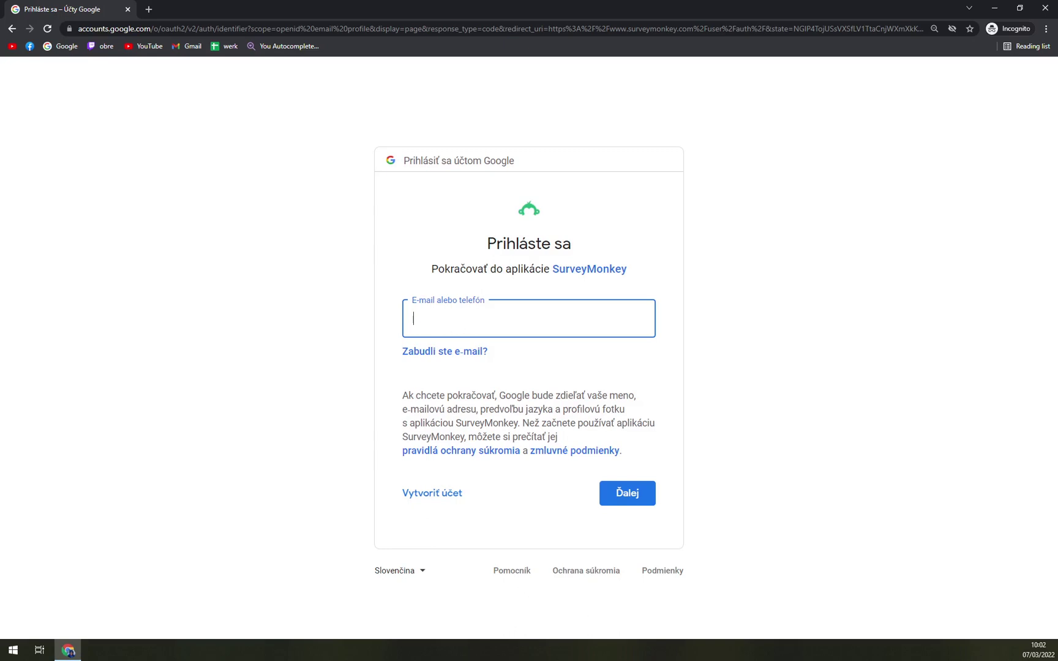
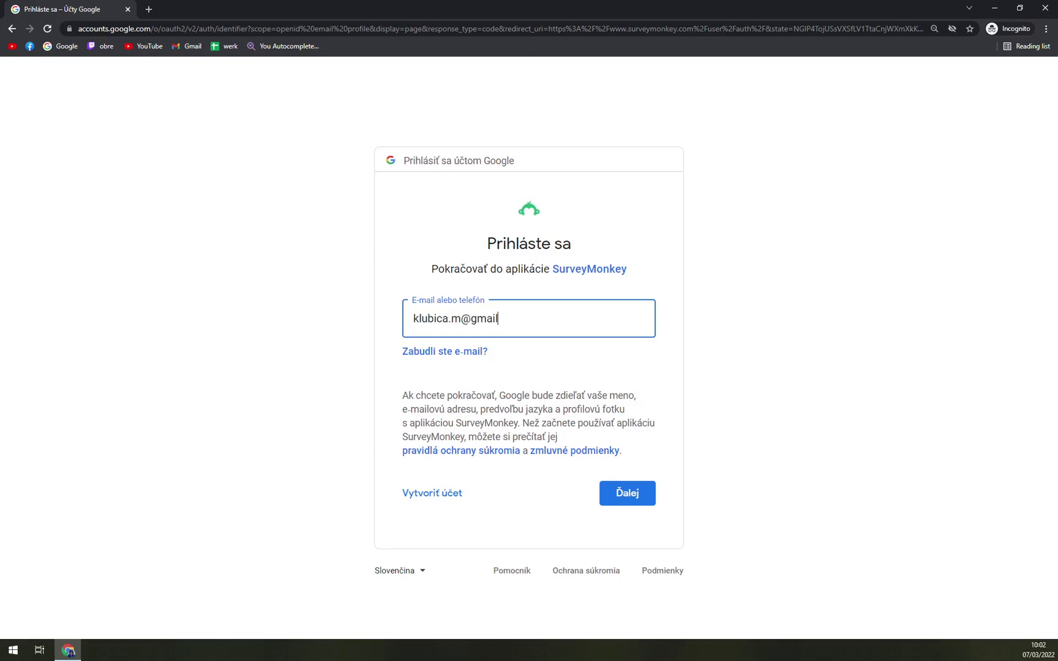
# Finish the e-mail, continue to the password, and complete Google two-step verification.
pyautogui.write('om')
pyautogui.click(620, 492)
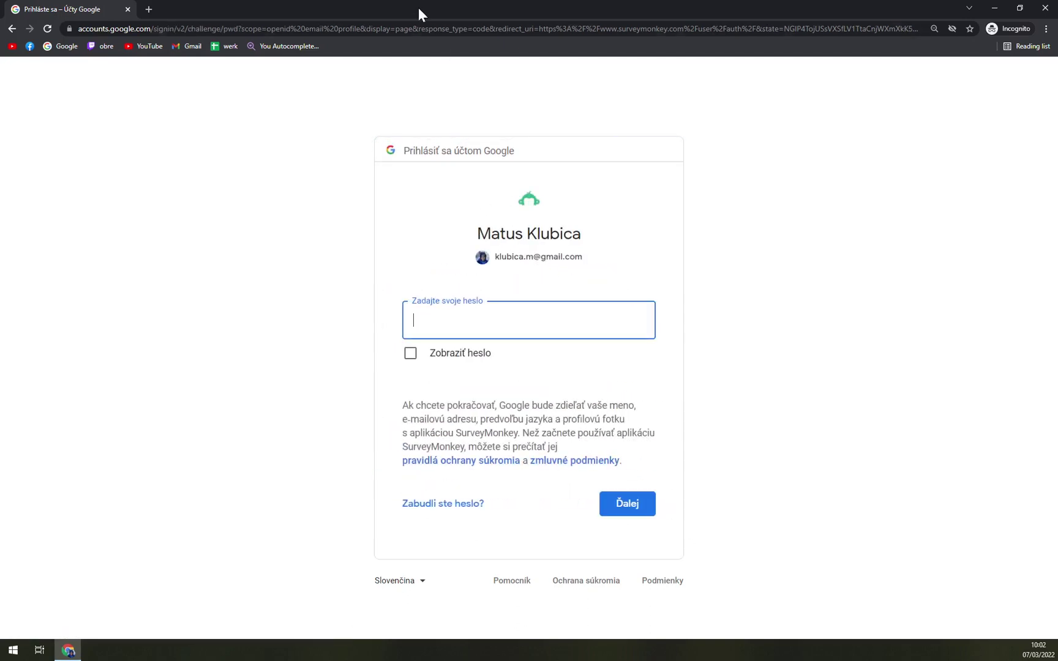
pyautogui.hotkey('alt', 'F4')
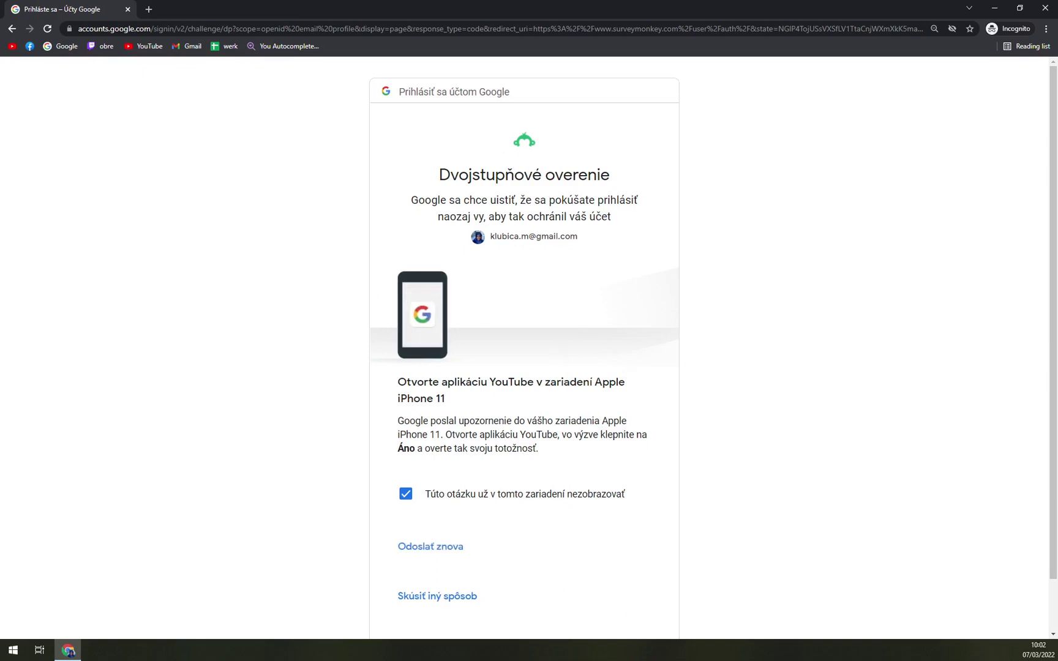
pyautogui.scroll(-1, 475, 394)
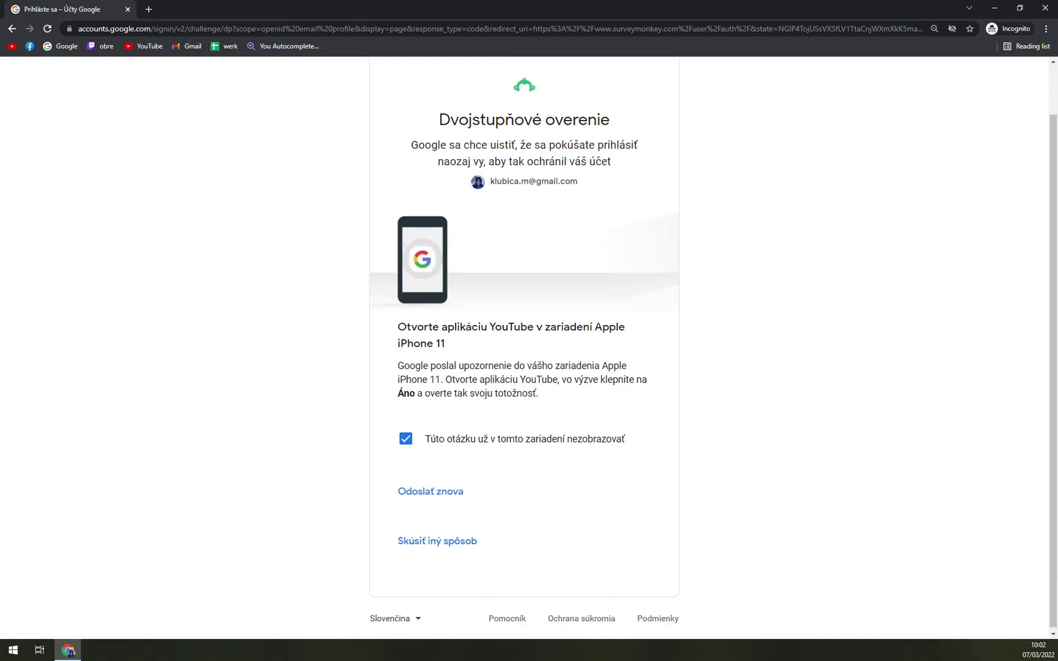
pyautogui.scroll(1, 514, 288)
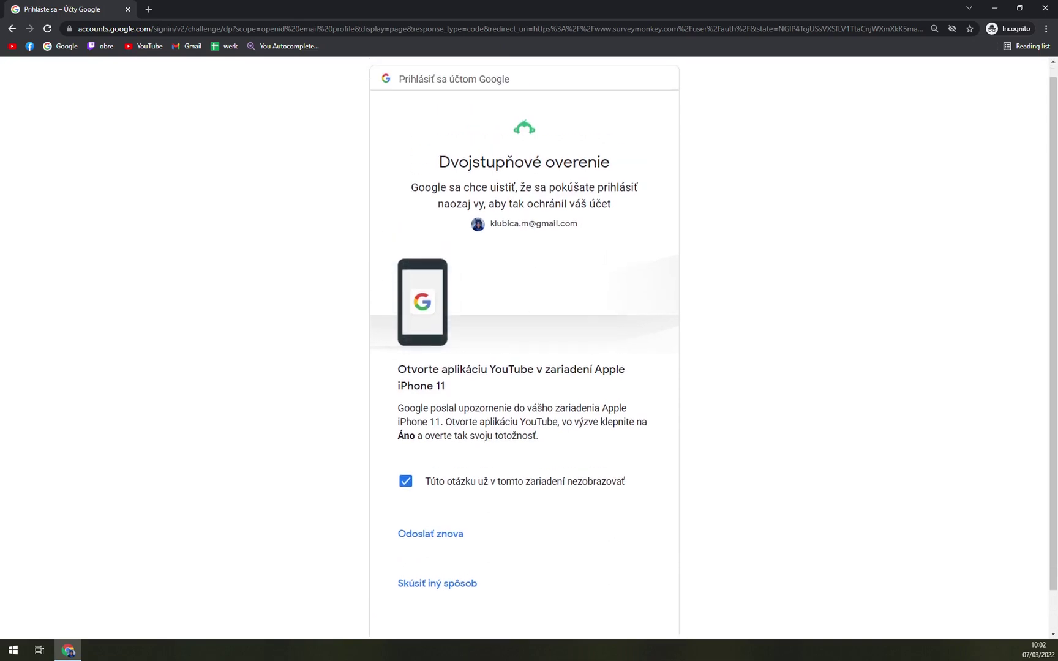
pyautogui.scroll(-1, 464, 346)
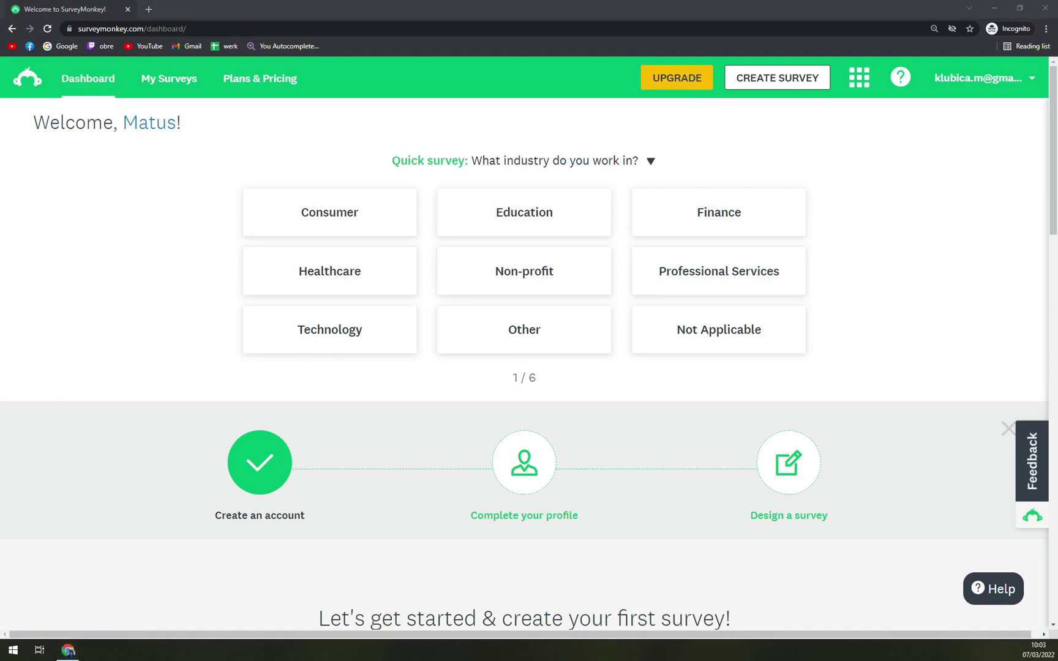
# Answer the industry question with Education, add Zapier as another tool, and continue.
pyautogui.click(189, 269)
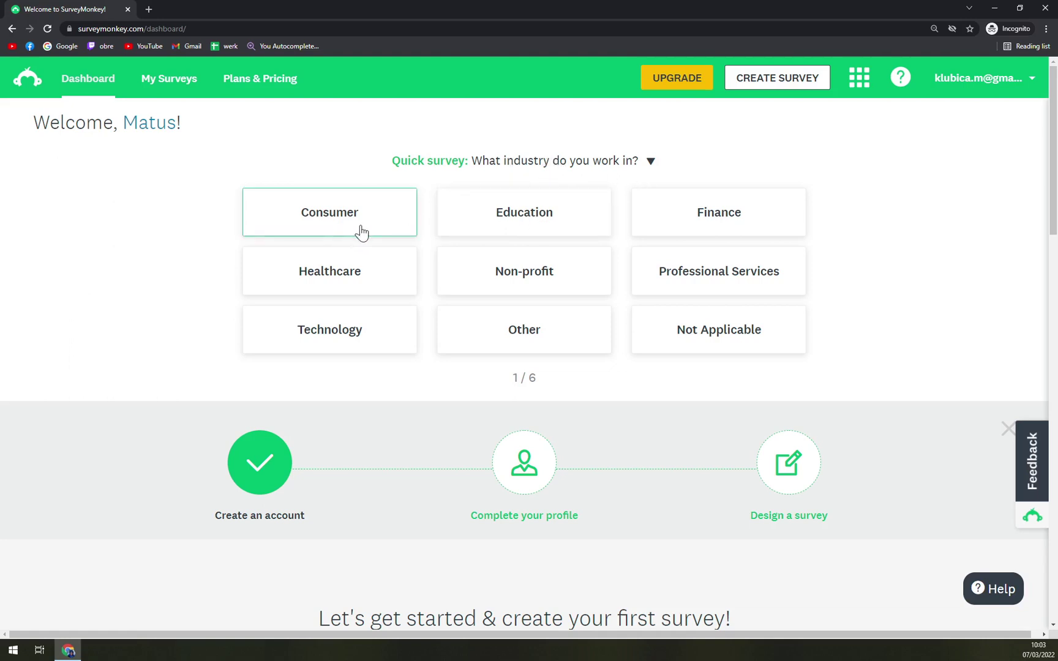
pyautogui.click(587, 218)
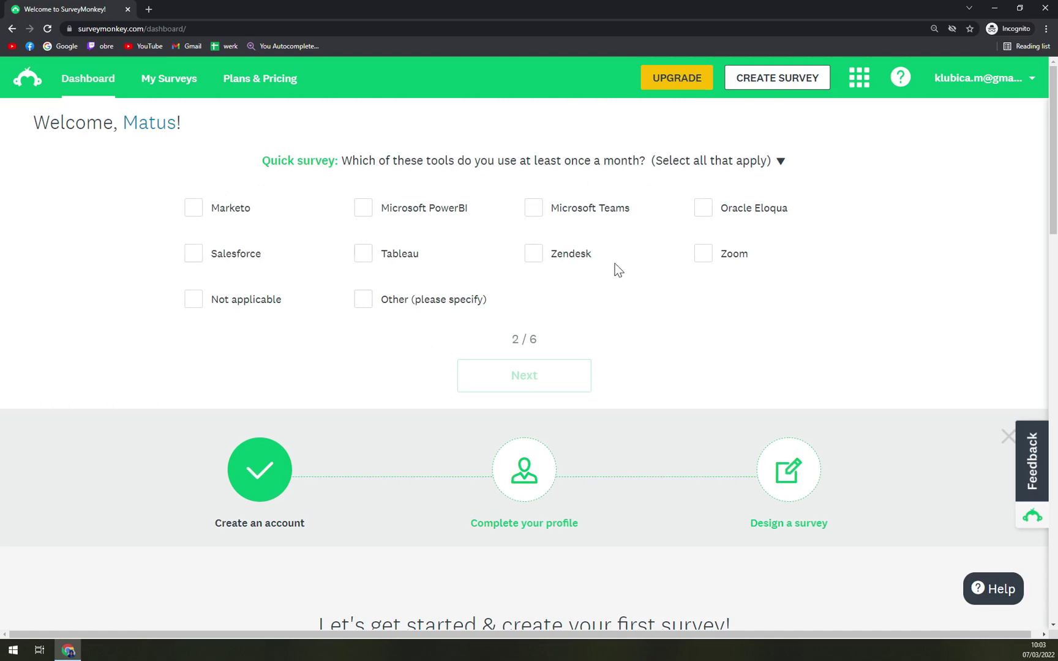
pyautogui.click(401, 307)
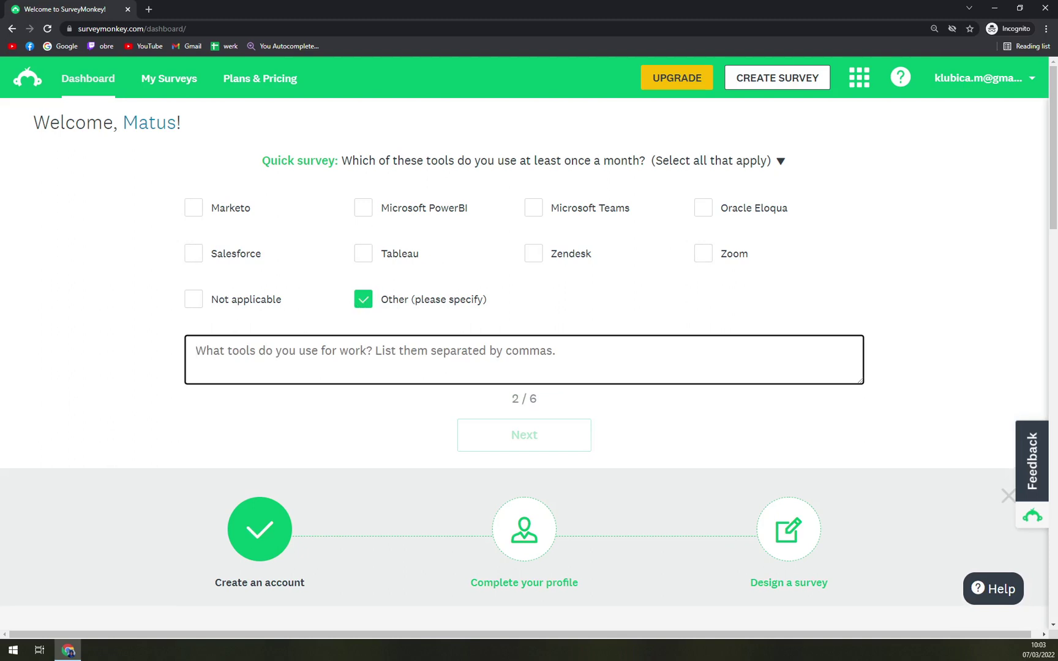
pyautogui.write('Zapier')
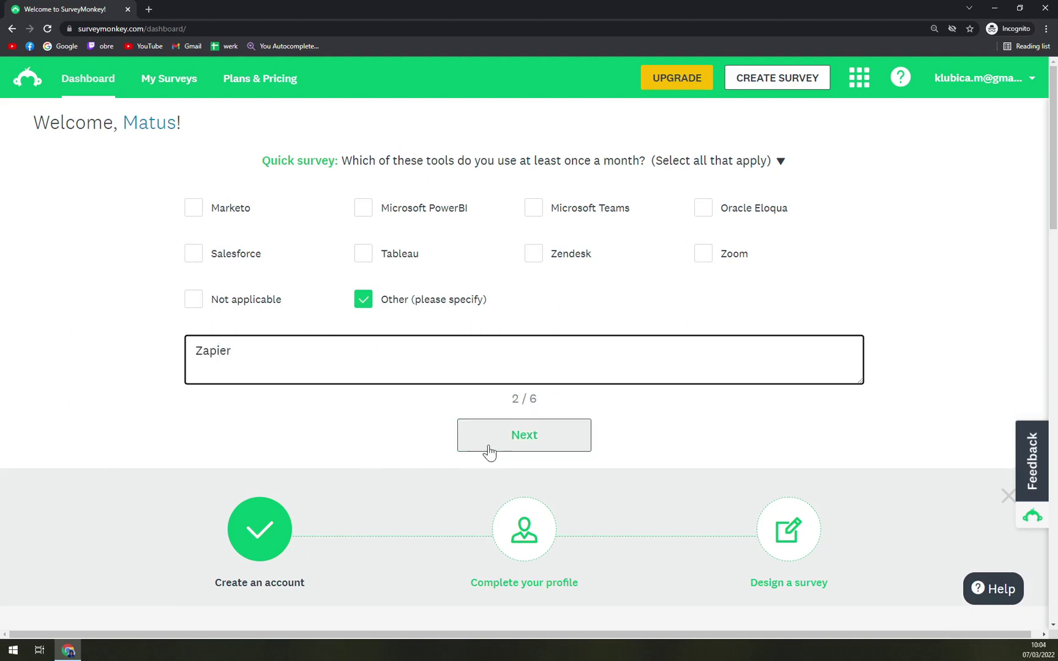
pyautogui.click(503, 437)
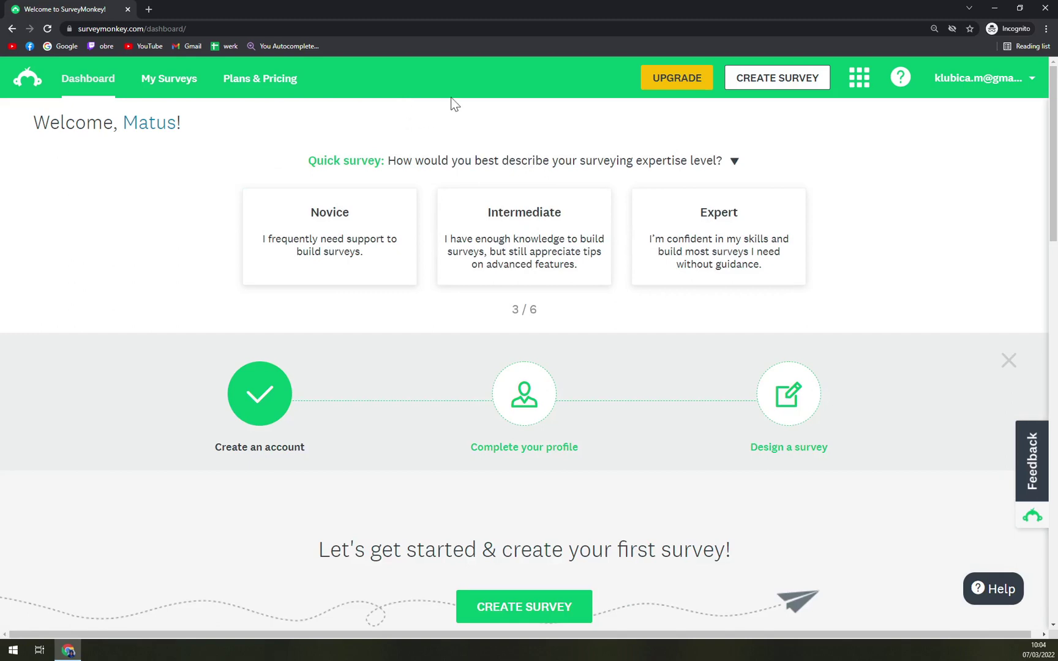
# Answer Novice, Multiple surveys, Educator and Individual Contributor for the remaining profile questions.
pyautogui.click(327, 237)
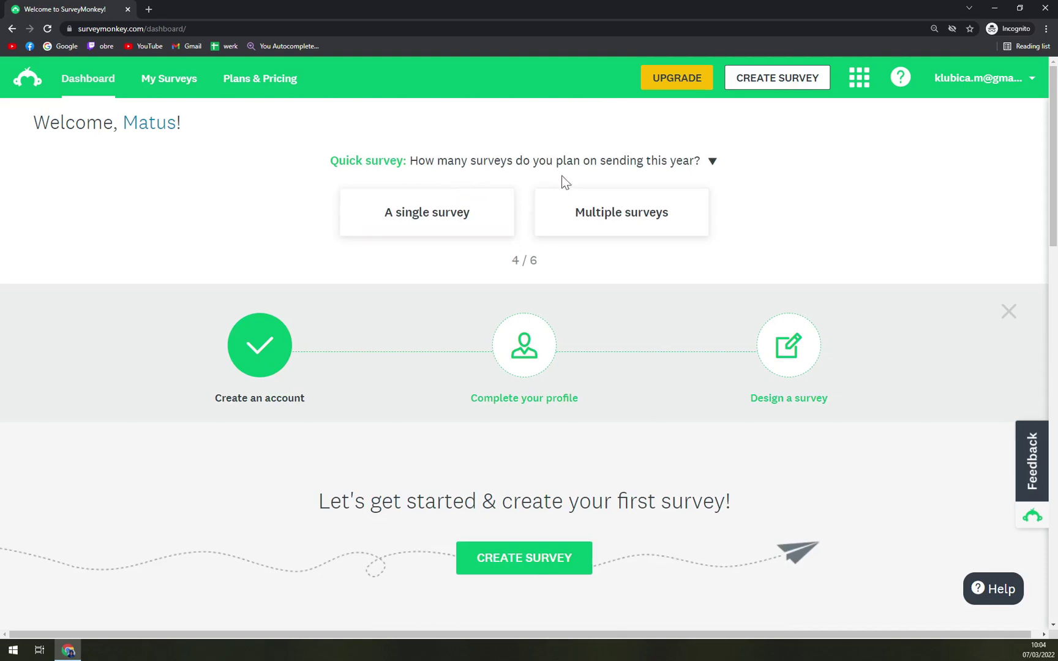
pyautogui.click(580, 232)
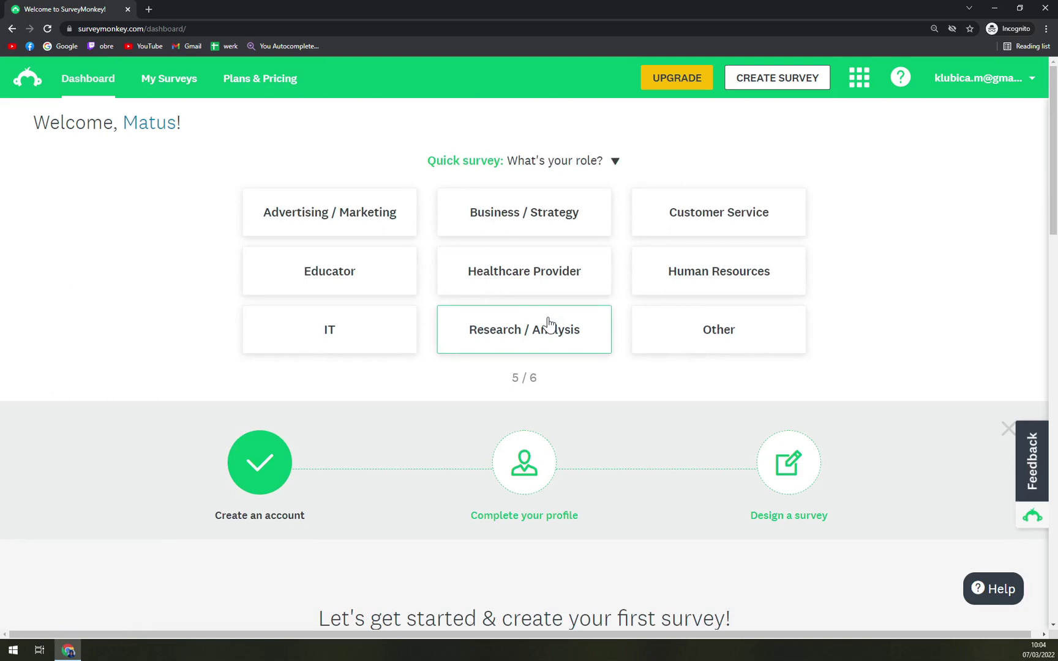
pyautogui.click(368, 281)
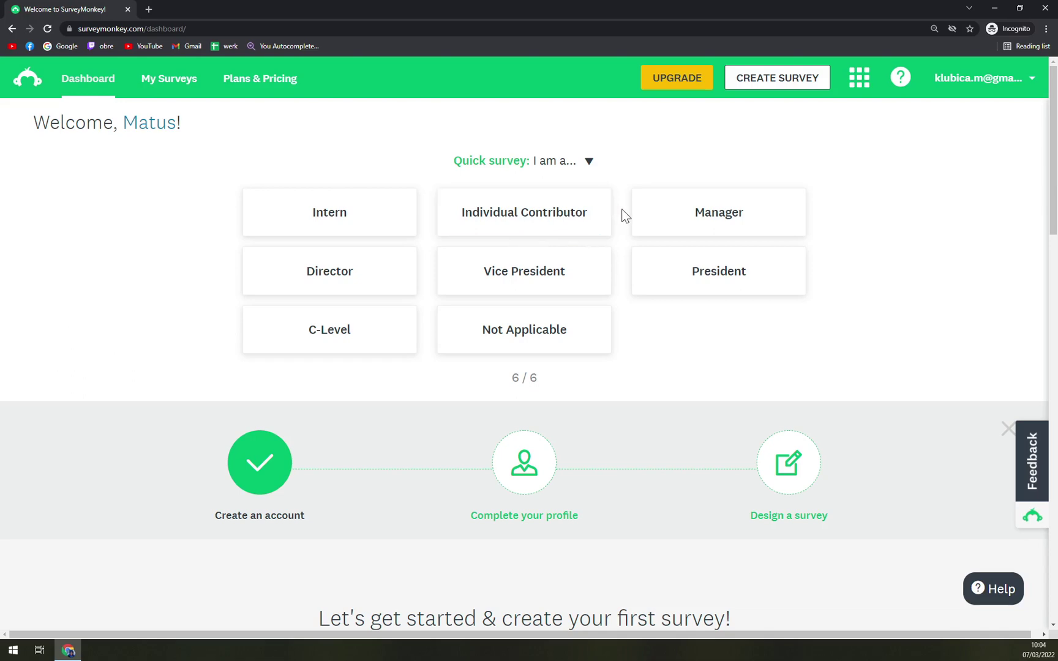
pyautogui.scroll(-5, 562, 465)
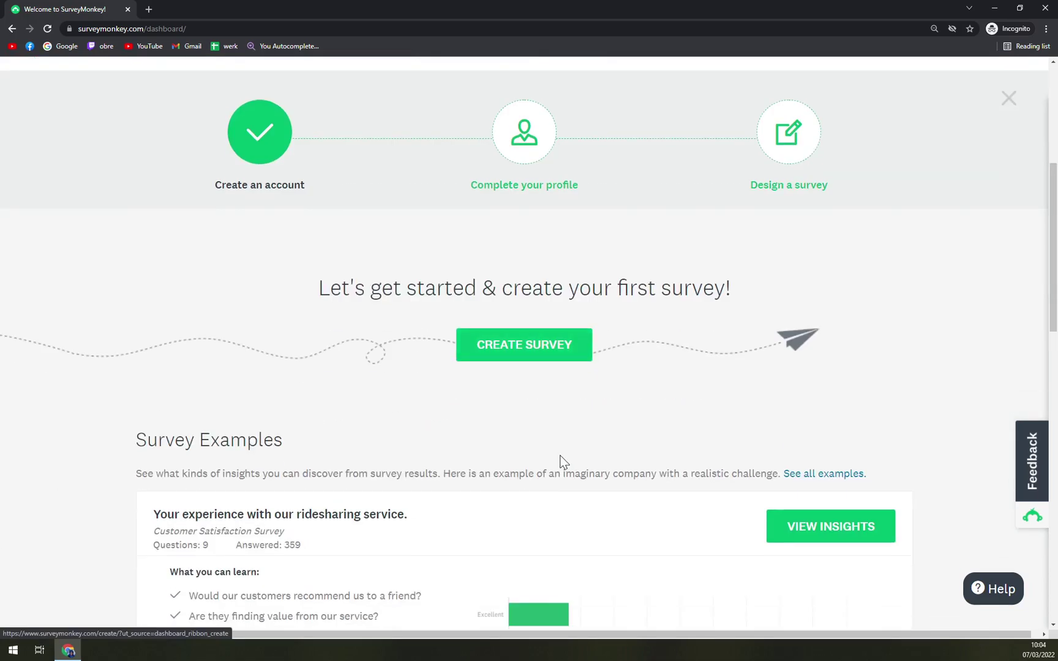
pyautogui.scroll(1, 567, 441)
pyautogui.scroll(5, 569, 423)
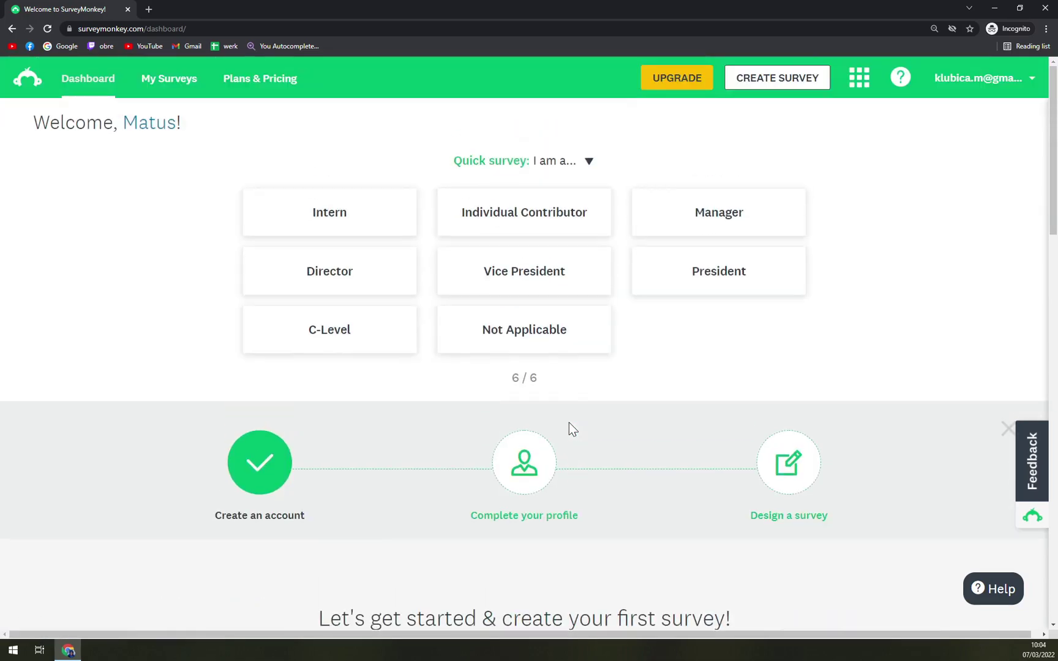
pyautogui.click(526, 228)
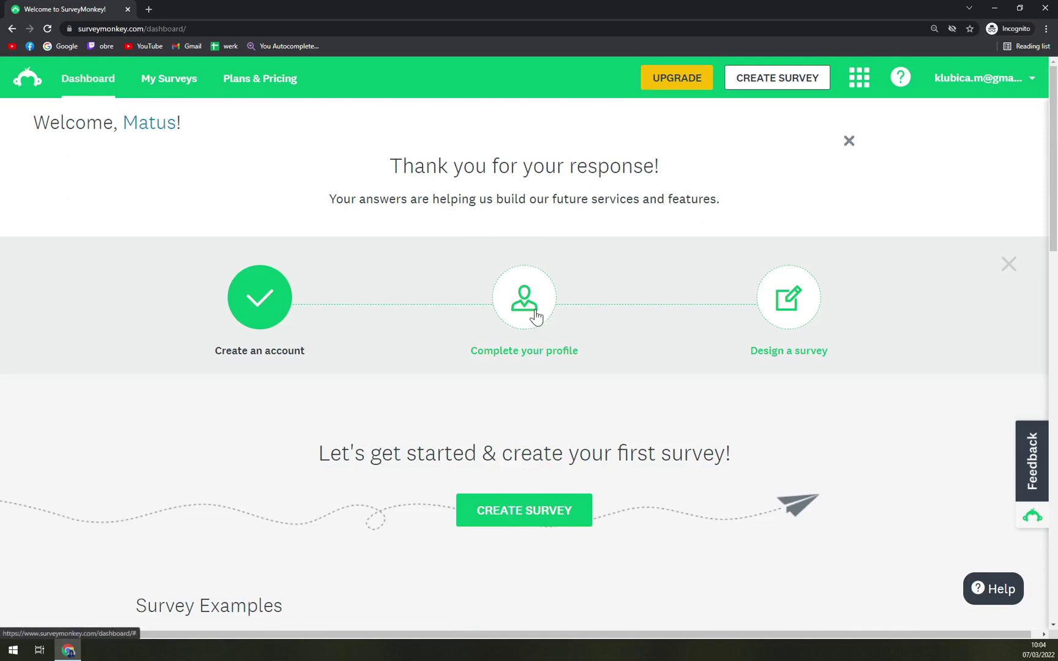
# Scroll the SurveyMonkey dashboard to look over the page.
pyautogui.scroll(-2, 493, 312)
pyautogui.scroll(2, 328, 302)
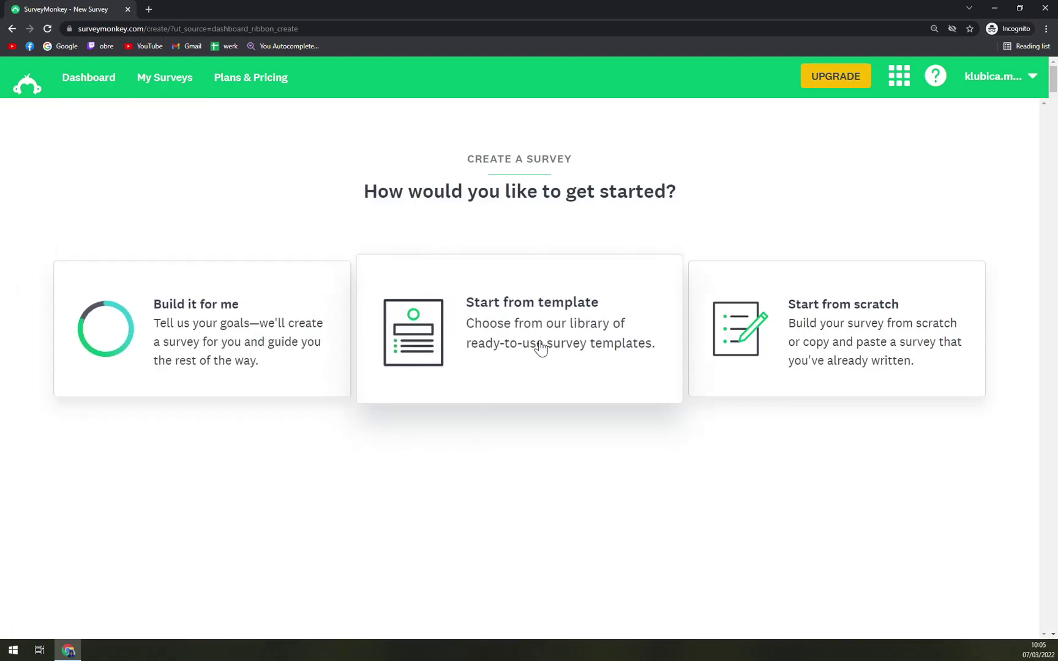
# Start from scratch, name the survey 'Tutorial Survey' and set its category to Quiz.
pyautogui.click(822, 368)
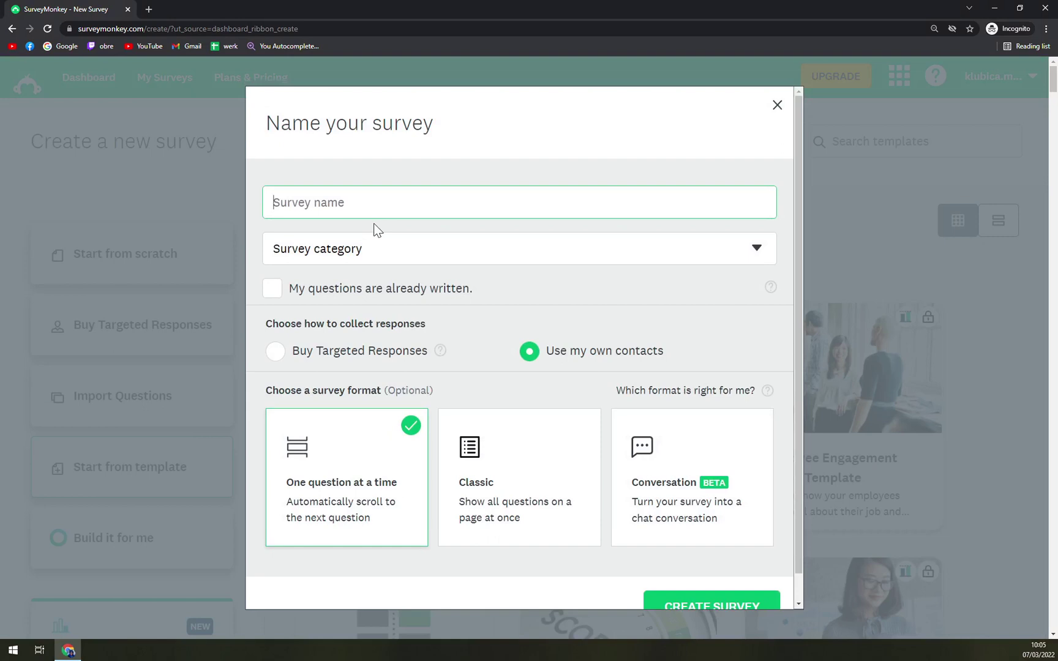
pyautogui.write('Tutorial Survey')
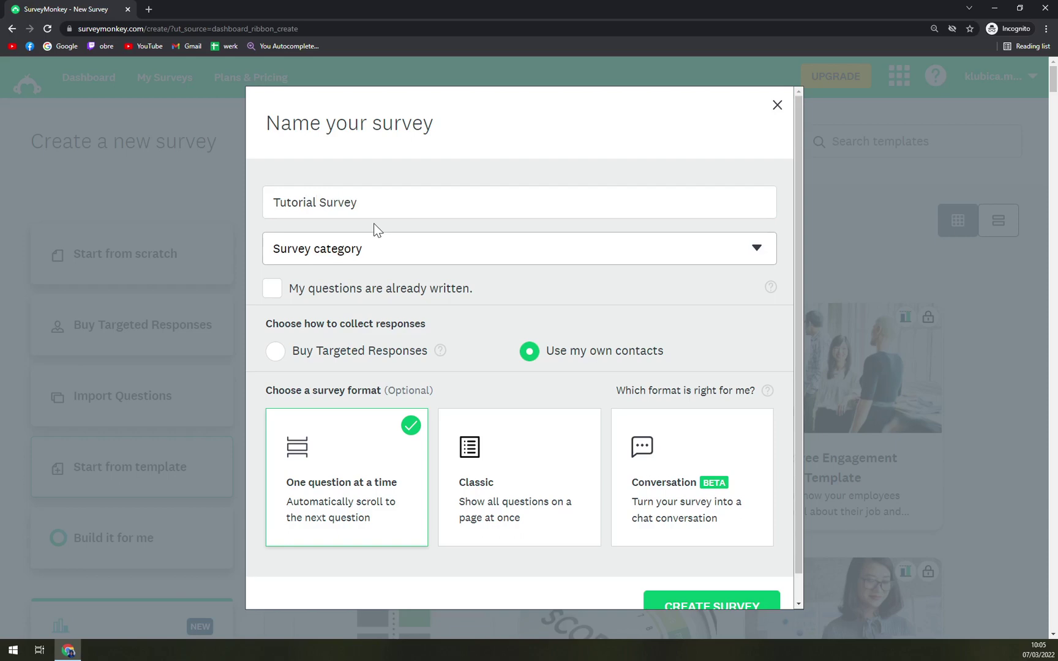
pyautogui.click(347, 255)
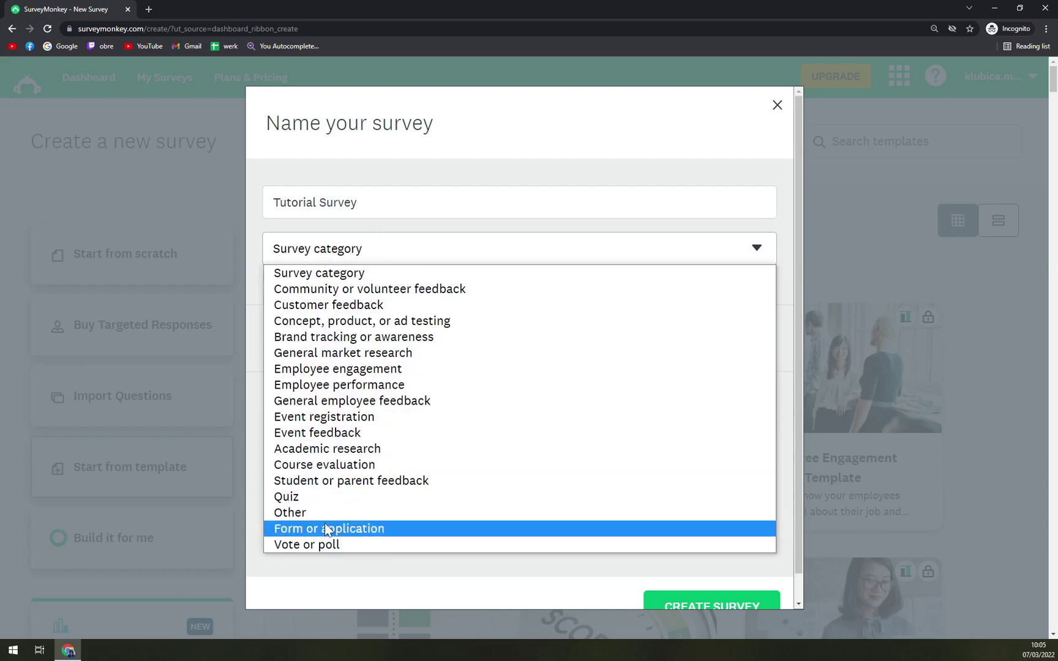
pyautogui.click(318, 496)
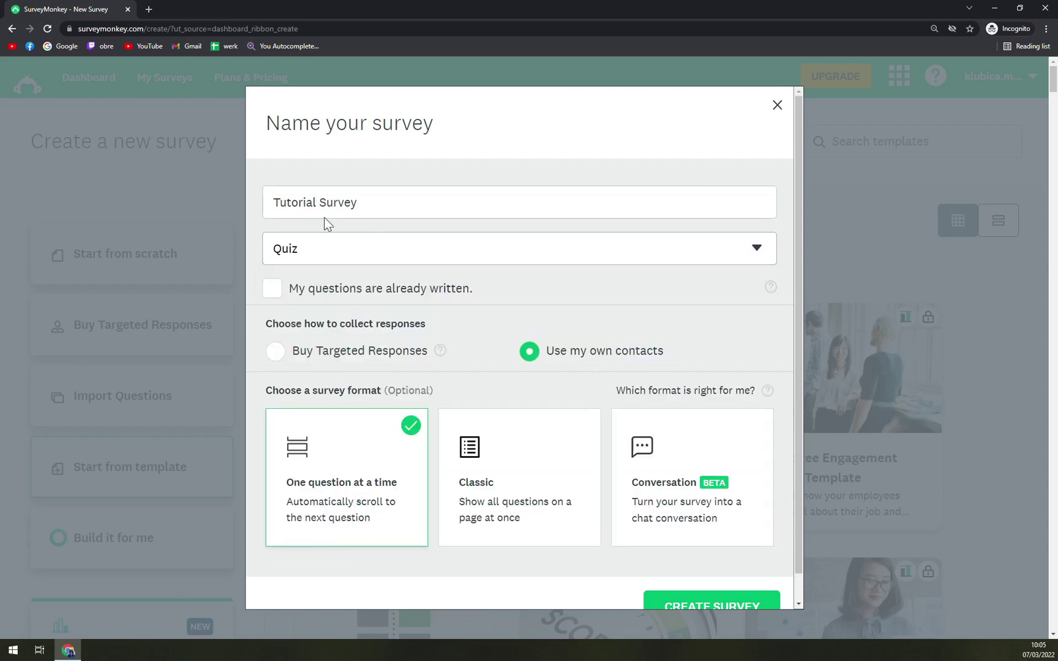
pyautogui.click(330, 295)
pyautogui.click(334, 292)
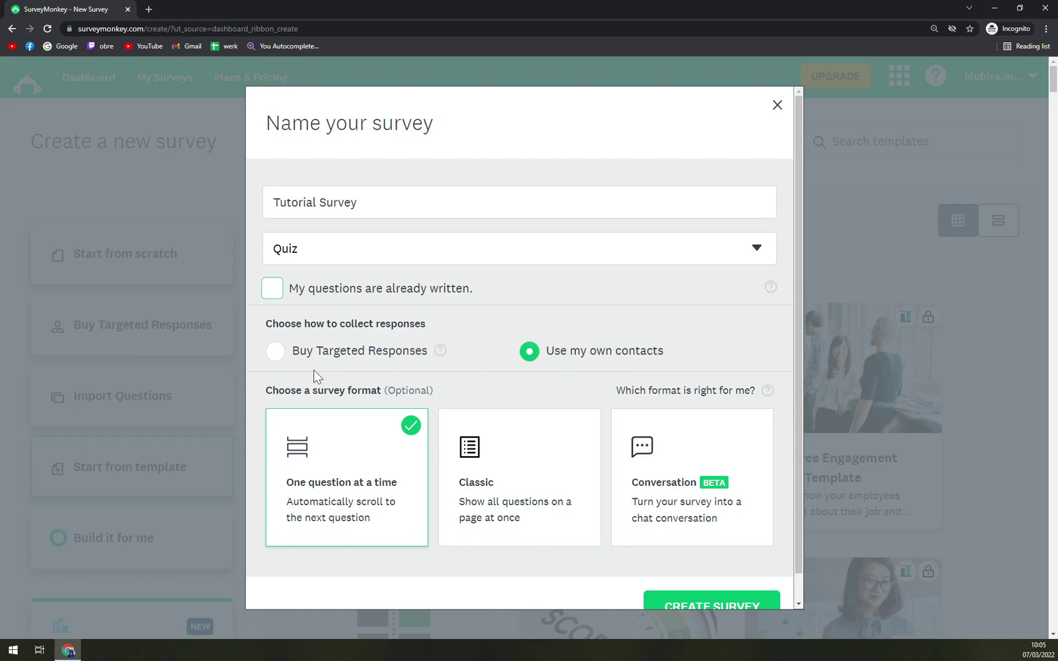
pyautogui.scroll(-2, 345, 352)
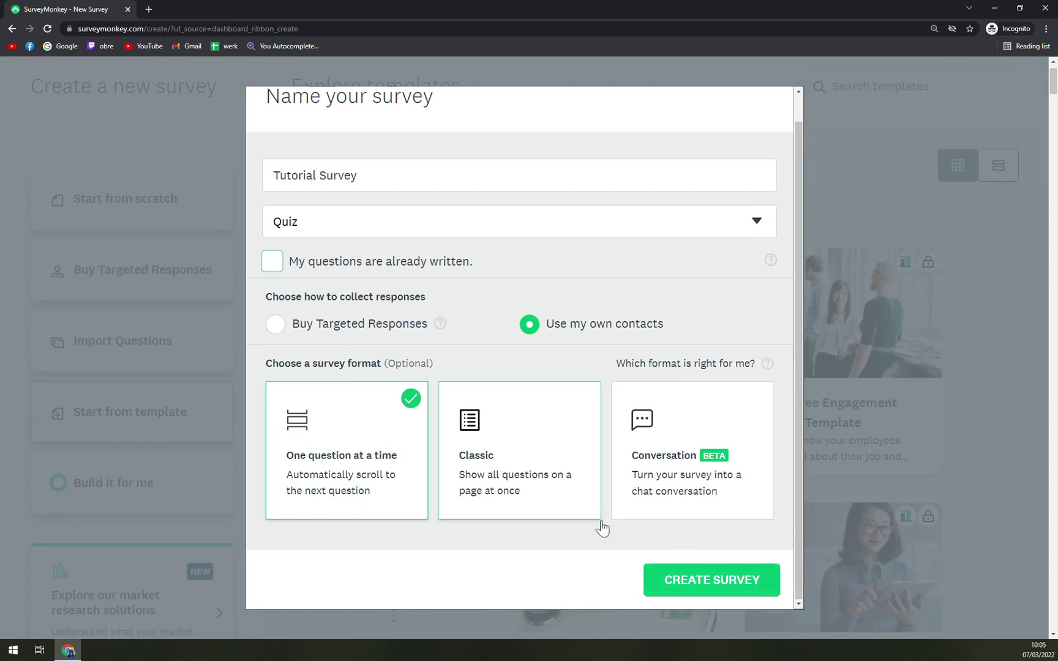
# Create the Tutorial Survey, zoom the page out to 125%, and view Q1's question types.
pyautogui.click(708, 587)
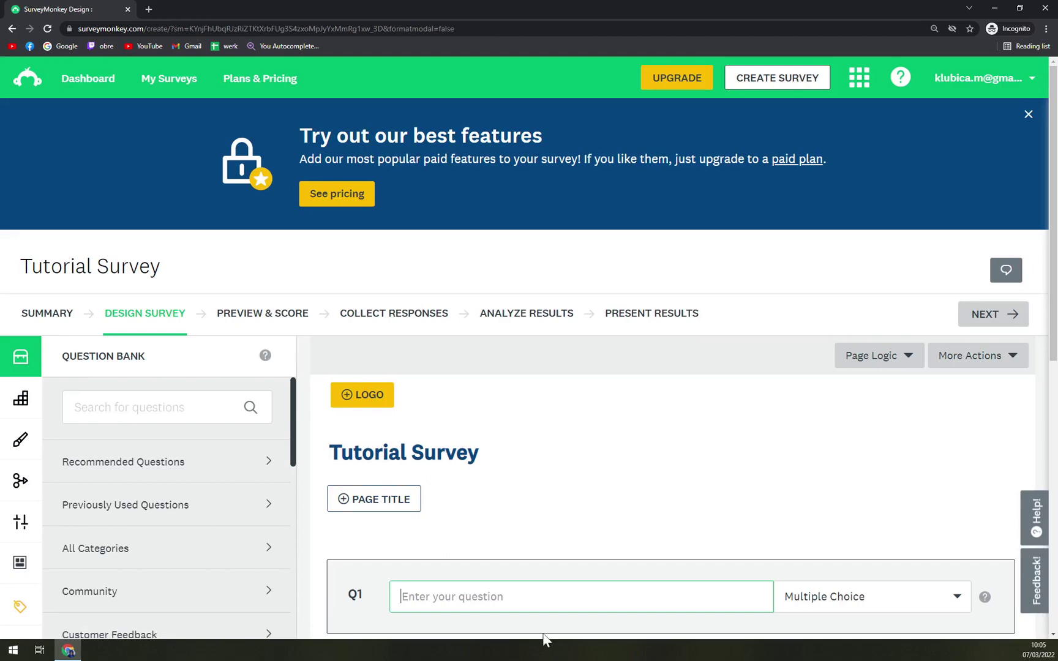
pyautogui.hotkey('ctrl', '-')
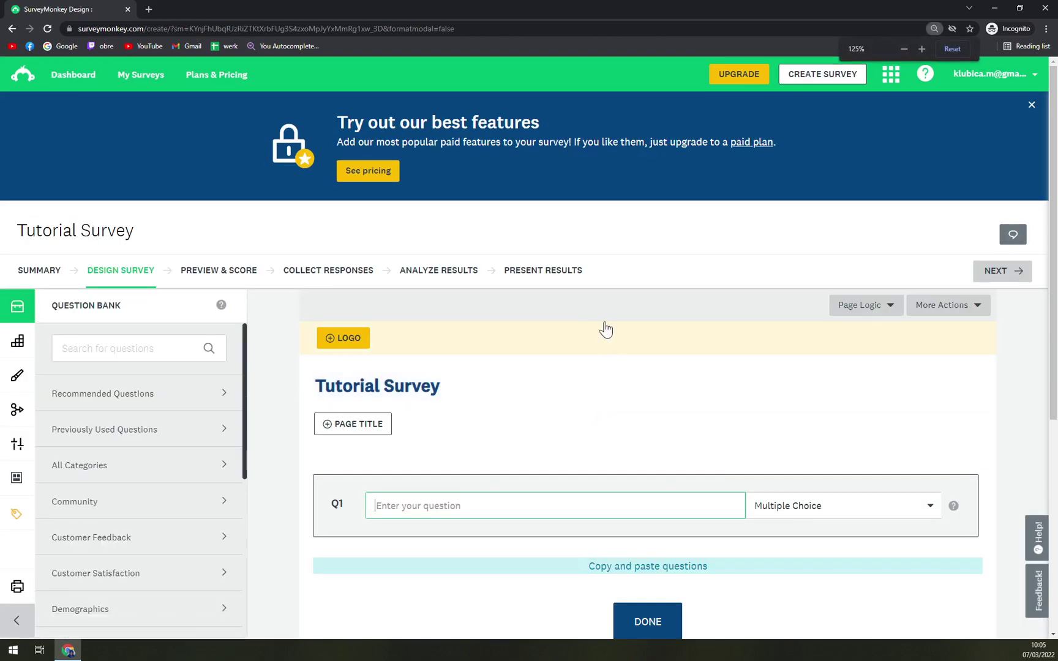
pyautogui.scroll(-2, 606, 330)
pyautogui.scroll(2, 576, 307)
pyautogui.scroll(-1, 557, 375)
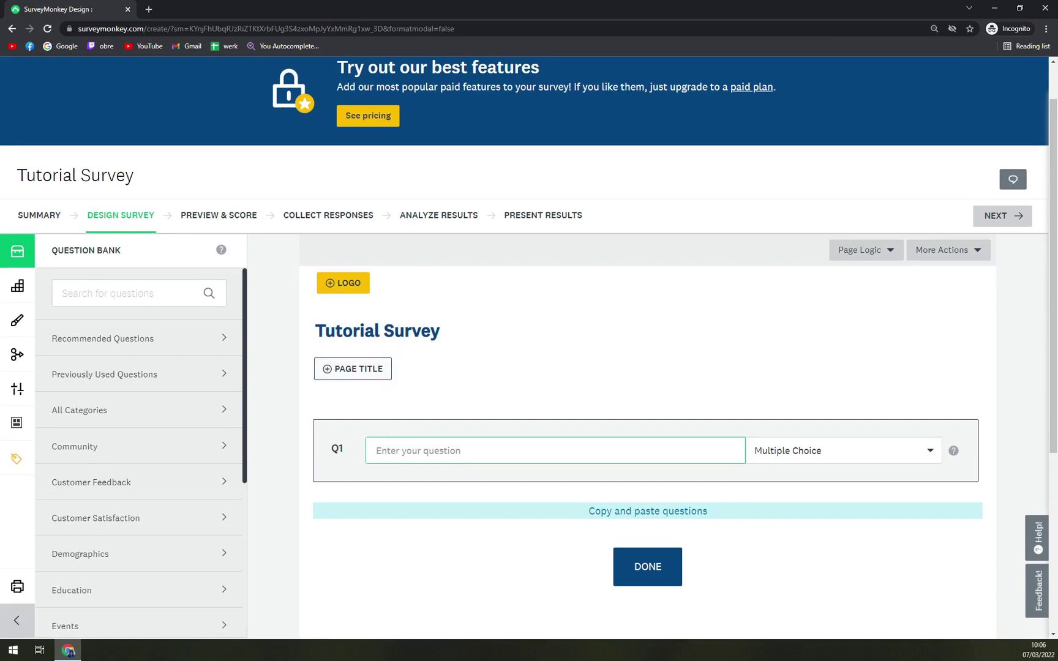
pyautogui.click(834, 451)
pyautogui.scroll(-3, 728, 323)
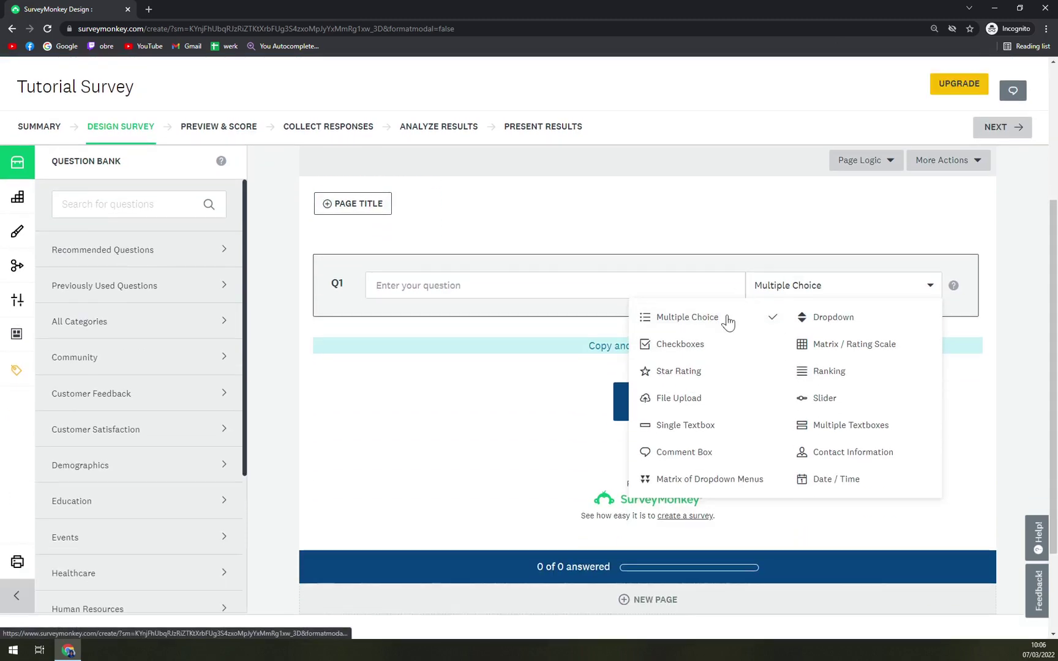
pyautogui.scroll(2, 710, 288)
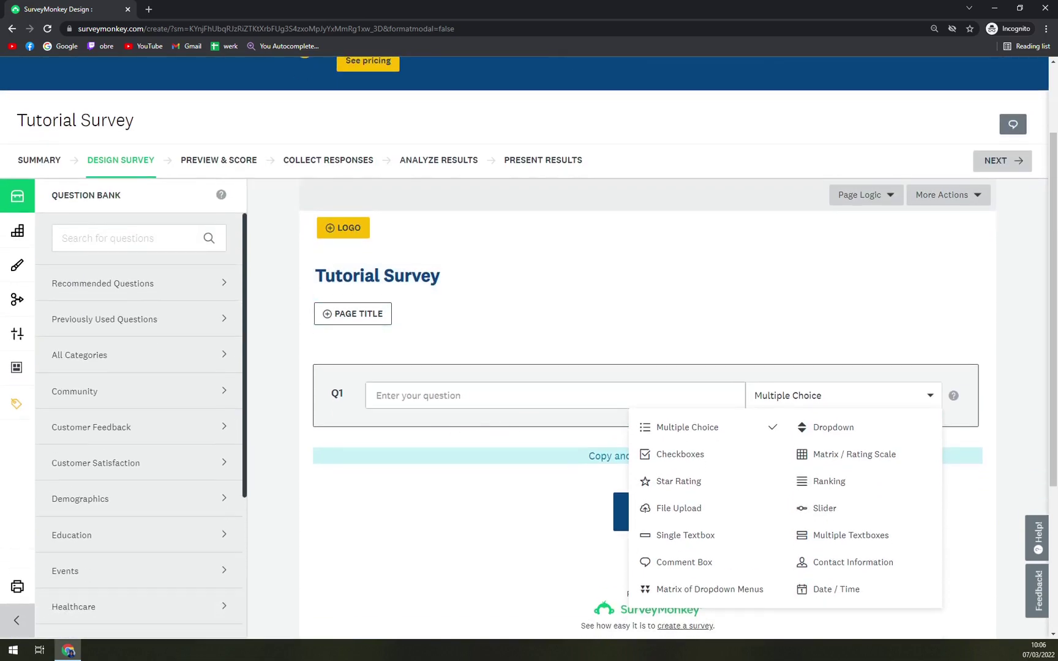
# Begin Q1 text with 'Do you', then check the survey title settings and cancel.
pyautogui.click(432, 427)
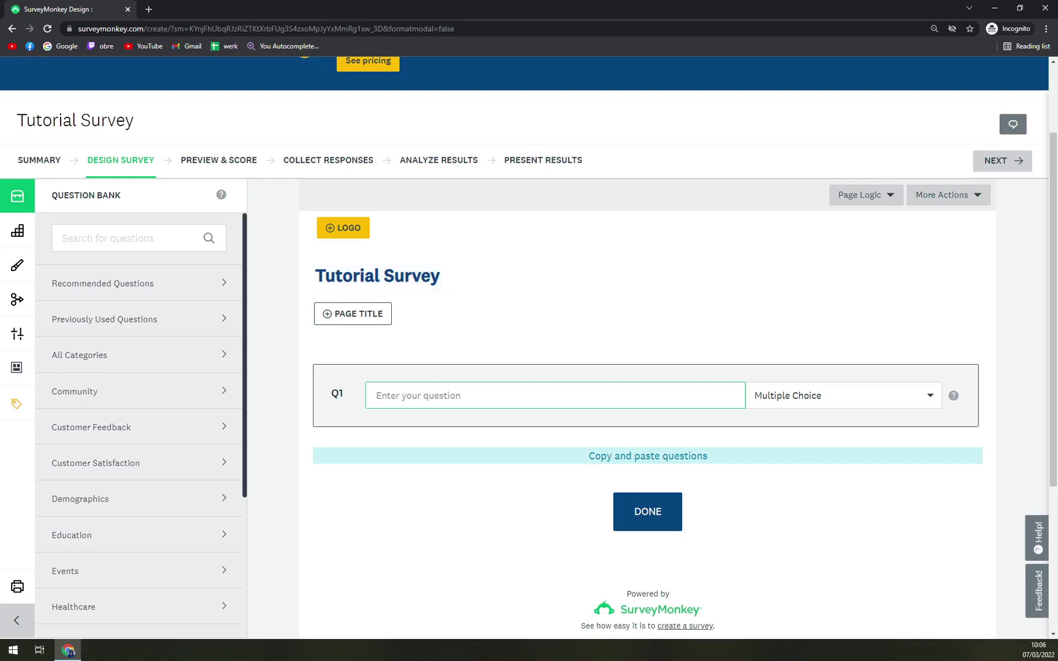
pyautogui.write('Do you Like Tutorials')
pyautogui.click(833, 400)
pyautogui.click(818, 286)
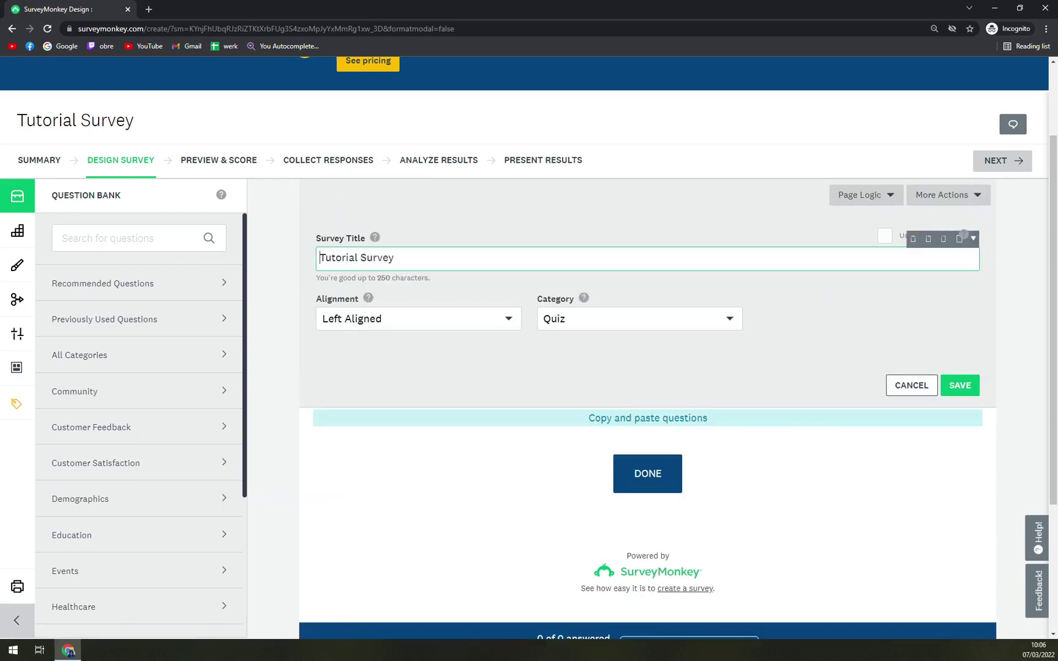
pyautogui.click(888, 367)
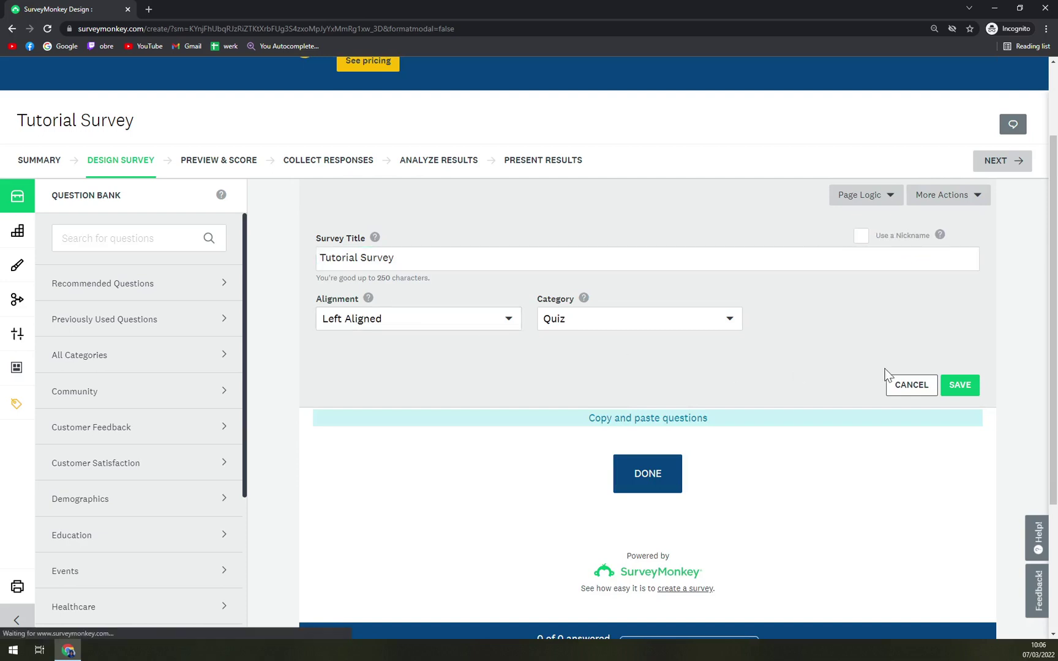
pyautogui.click(663, 378)
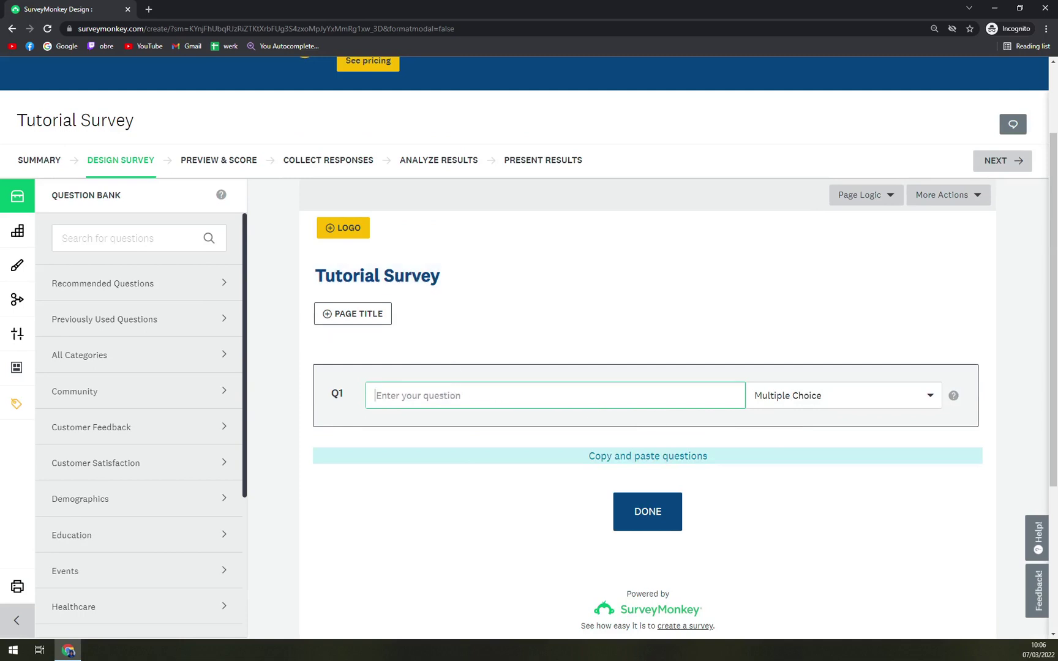
# Enter 'Do you like Tutorials?' as Q1 and dismiss the Answer Suggestions tip.
pyautogui.write('Do you like Tutorials?')
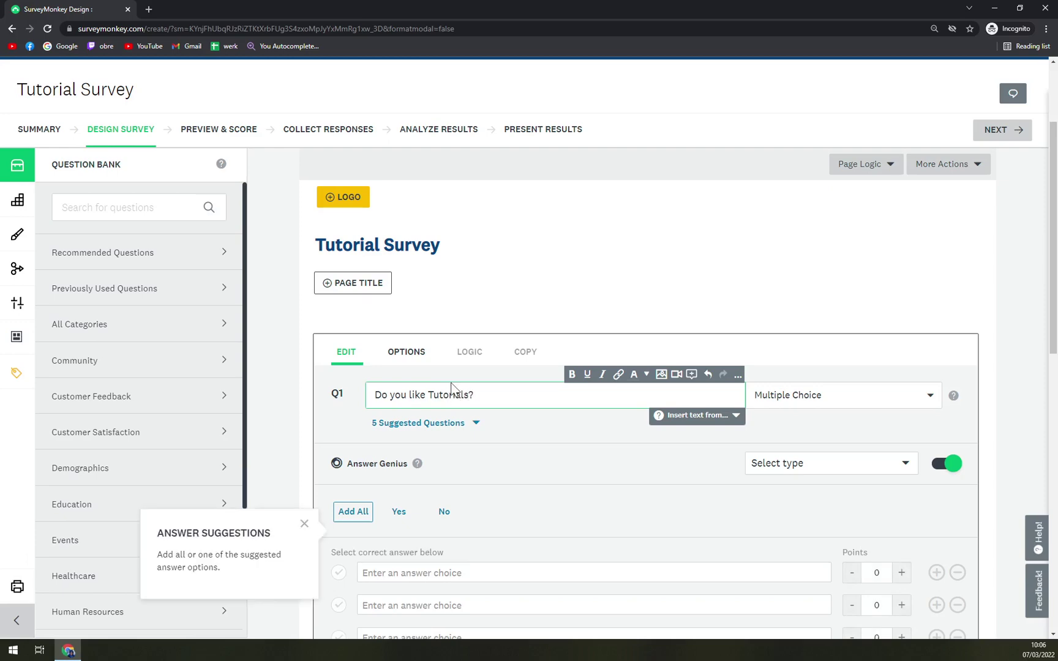
pyautogui.click(555, 297)
pyautogui.scroll(-5, 548, 284)
pyautogui.scroll(8, 386, 359)
pyautogui.scroll(-1, 504, 395)
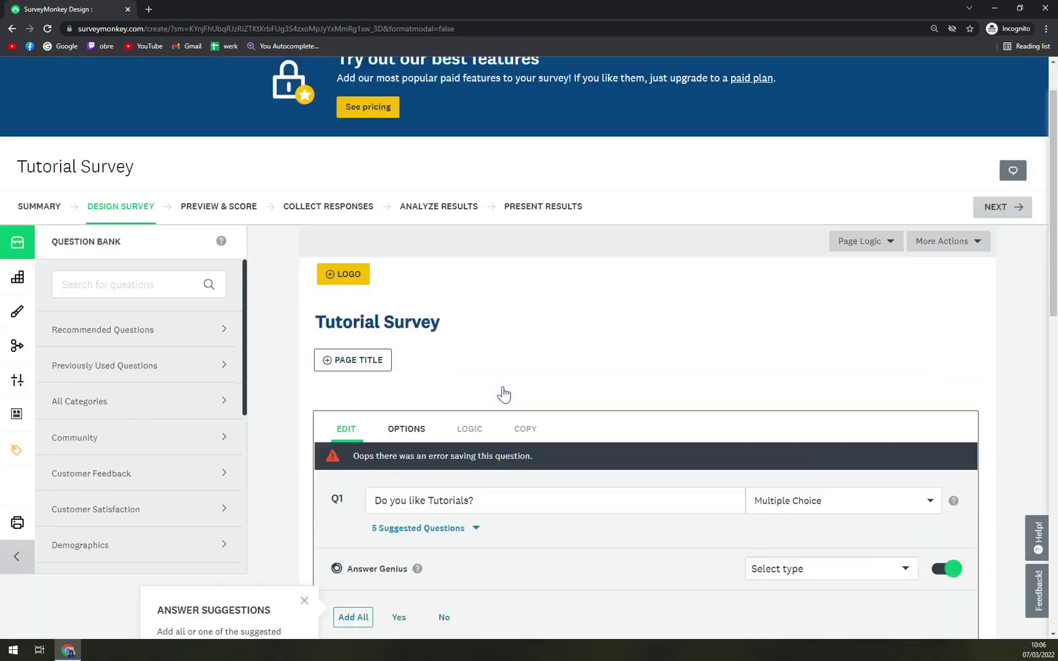
pyautogui.scroll(-2, 504, 395)
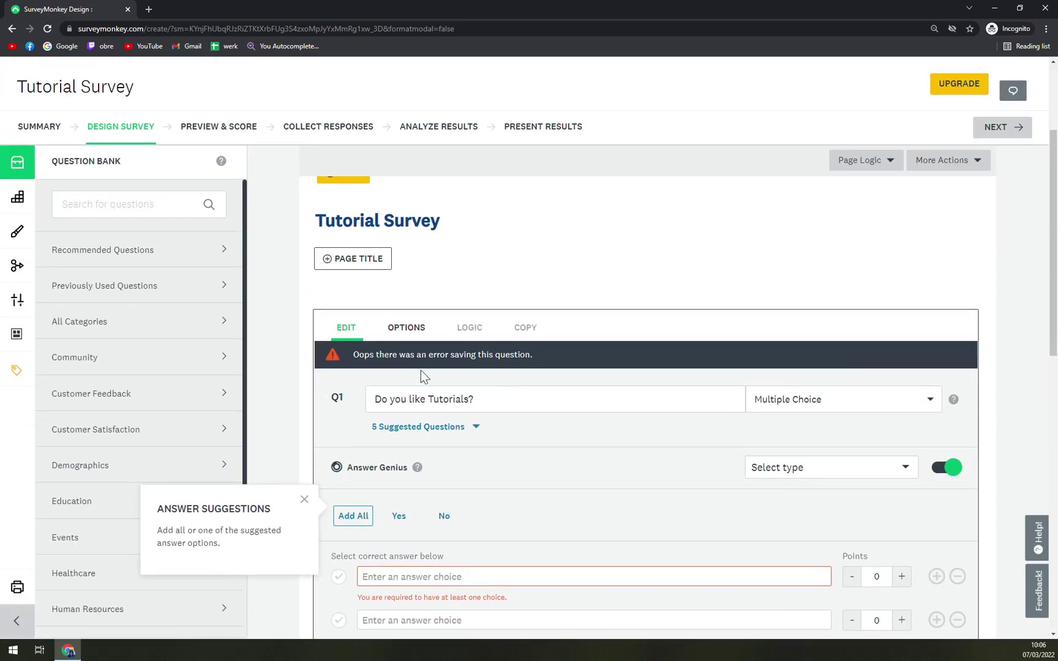
pyautogui.click(453, 400)
pyautogui.scroll(-2, 466, 376)
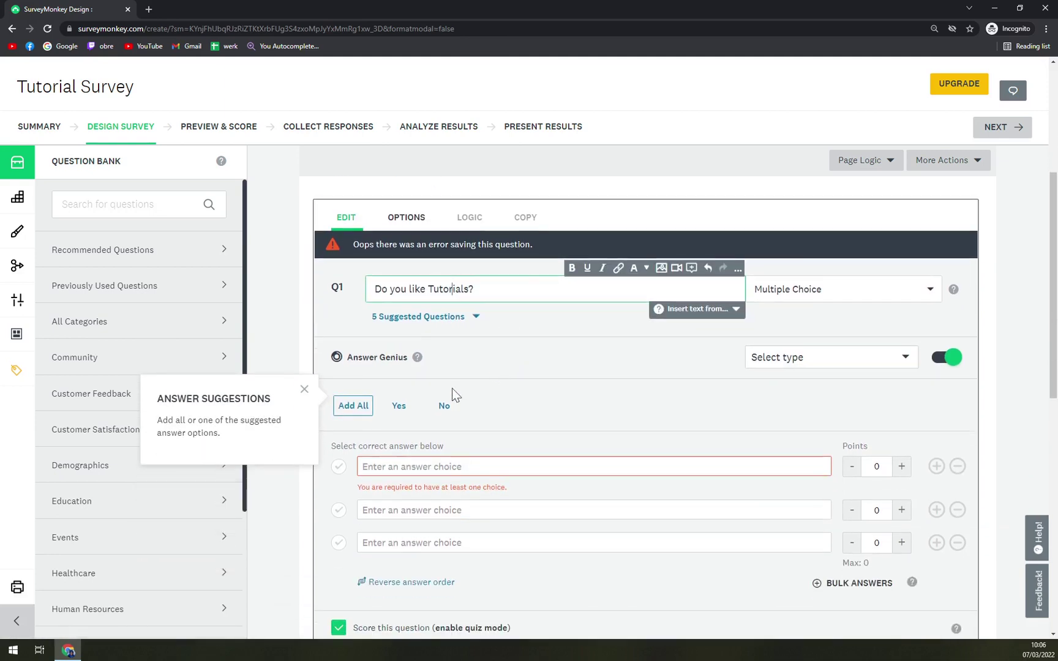
pyautogui.click(306, 391)
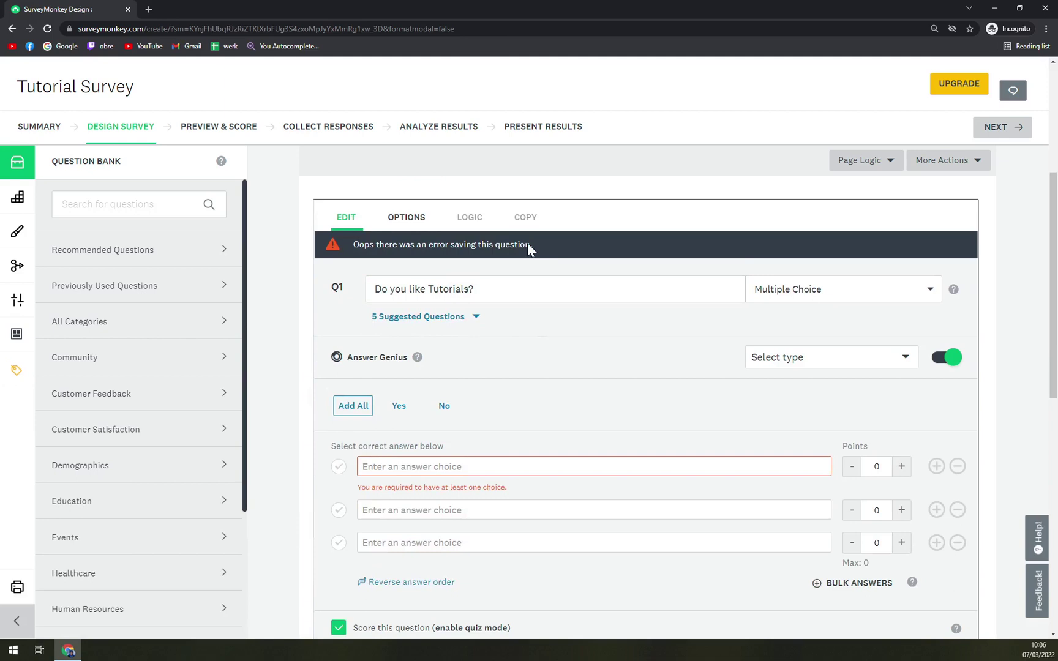
# Check Q1's OPTIONS tab, then return to EDIT for its answer choices.
pyautogui.scroll(1, 527, 243)
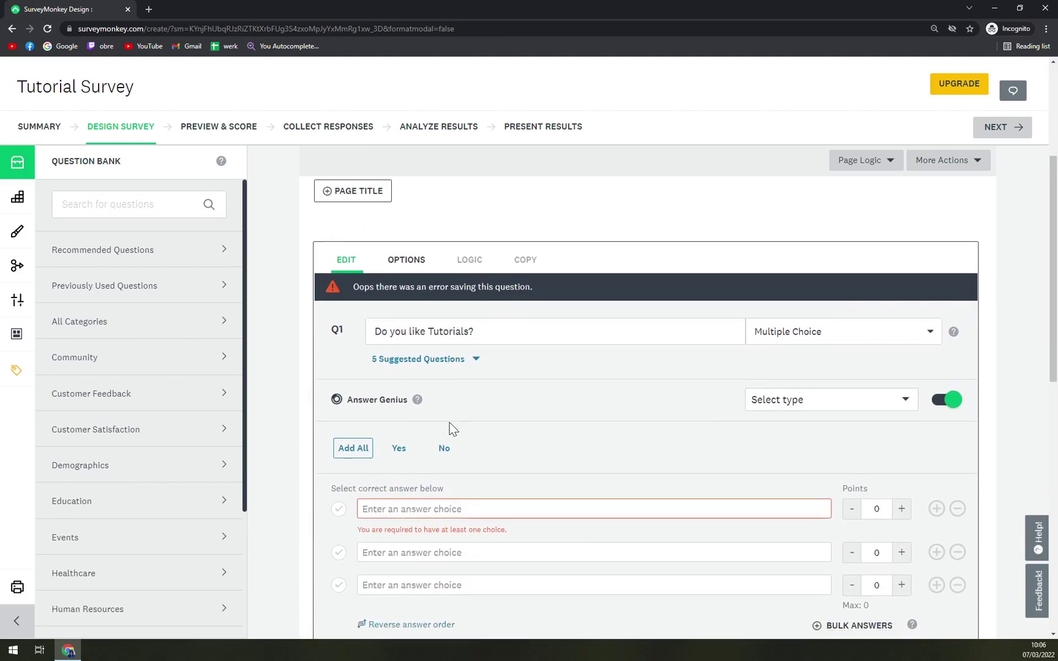
pyautogui.scroll(-1, 483, 379)
pyautogui.click(388, 219)
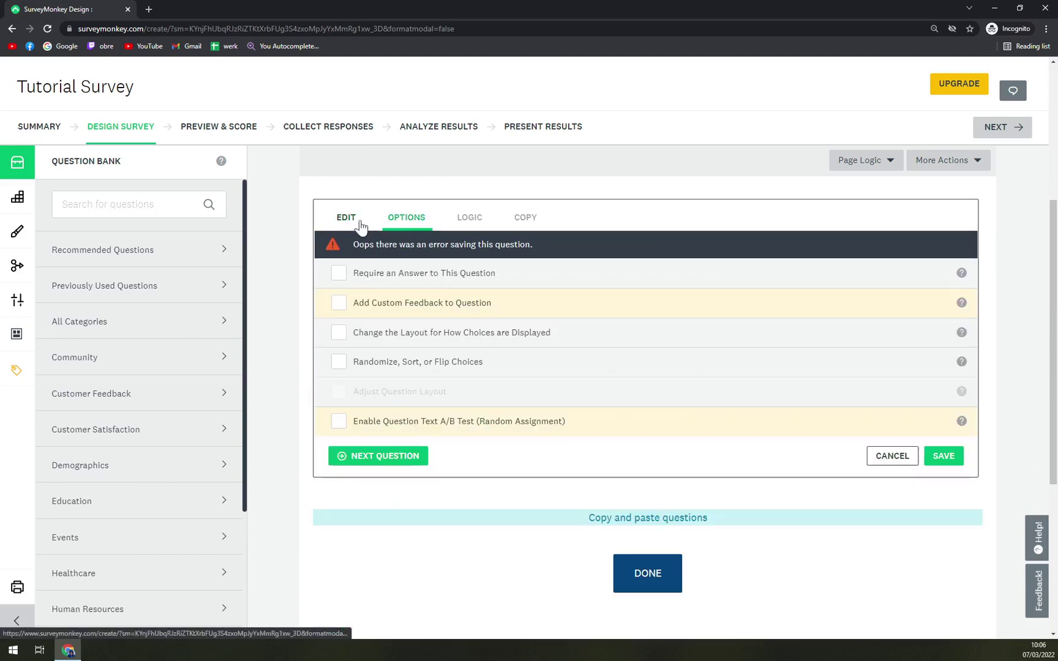
pyautogui.click(360, 221)
pyautogui.scroll(-3, 493, 333)
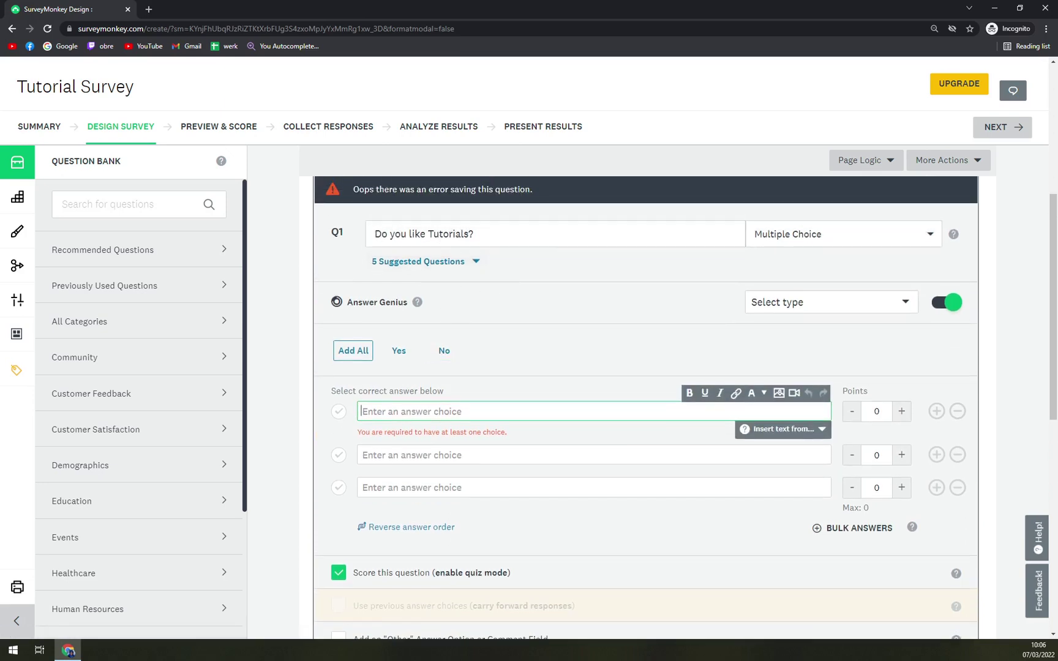
# Enter the Q1 answer choices Yes, No, Maybe from time to time and I dont mind them.
pyautogui.write('Yes')
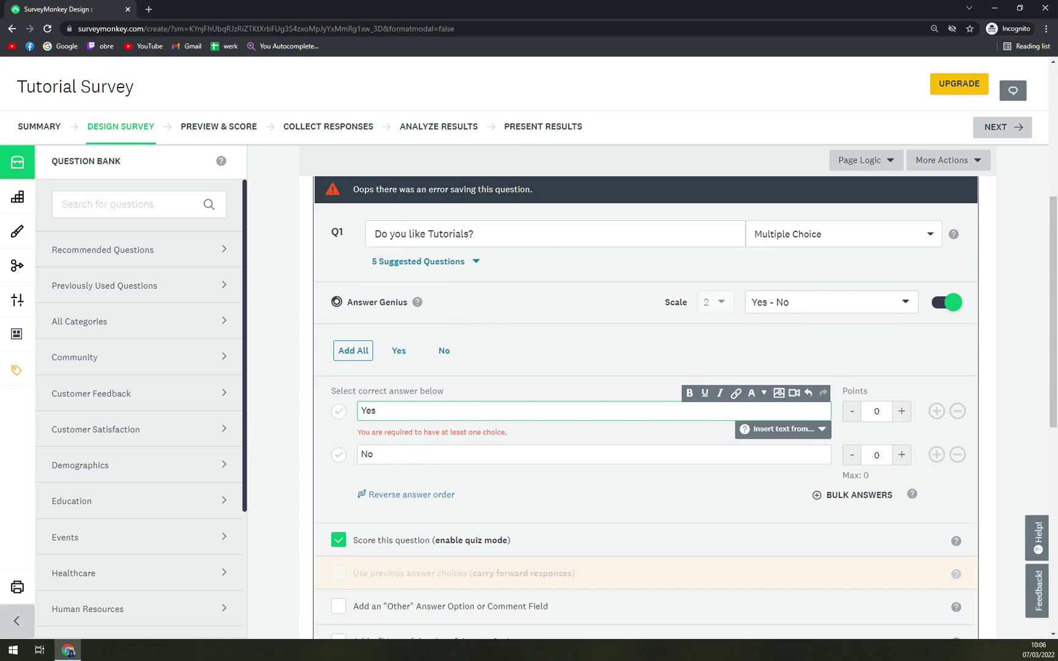
pyautogui.click(373, 454)
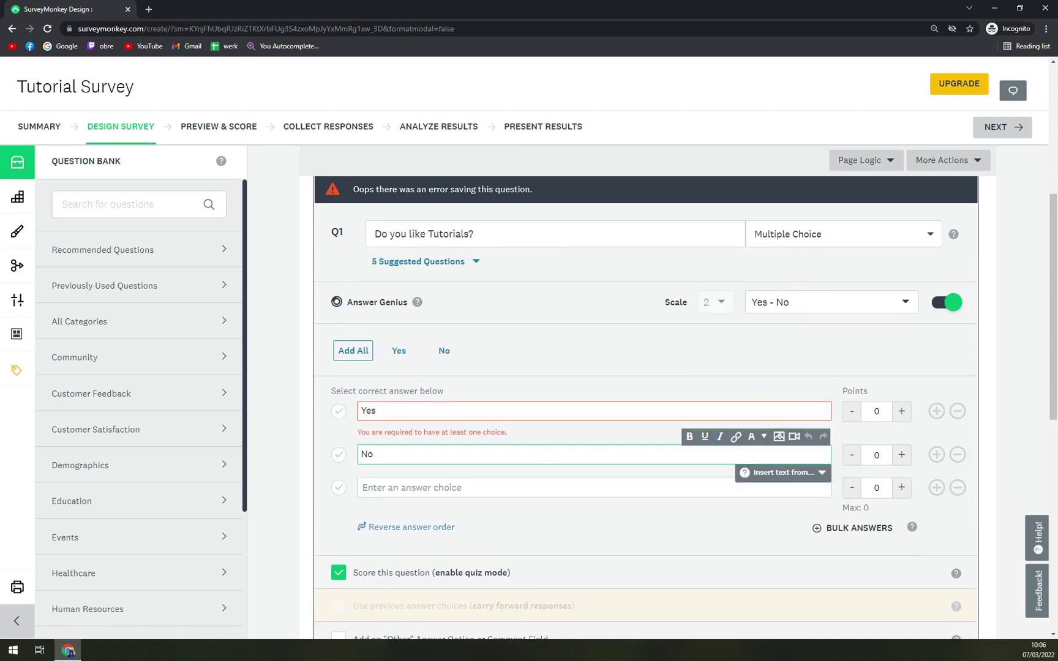
pyautogui.click(367, 488)
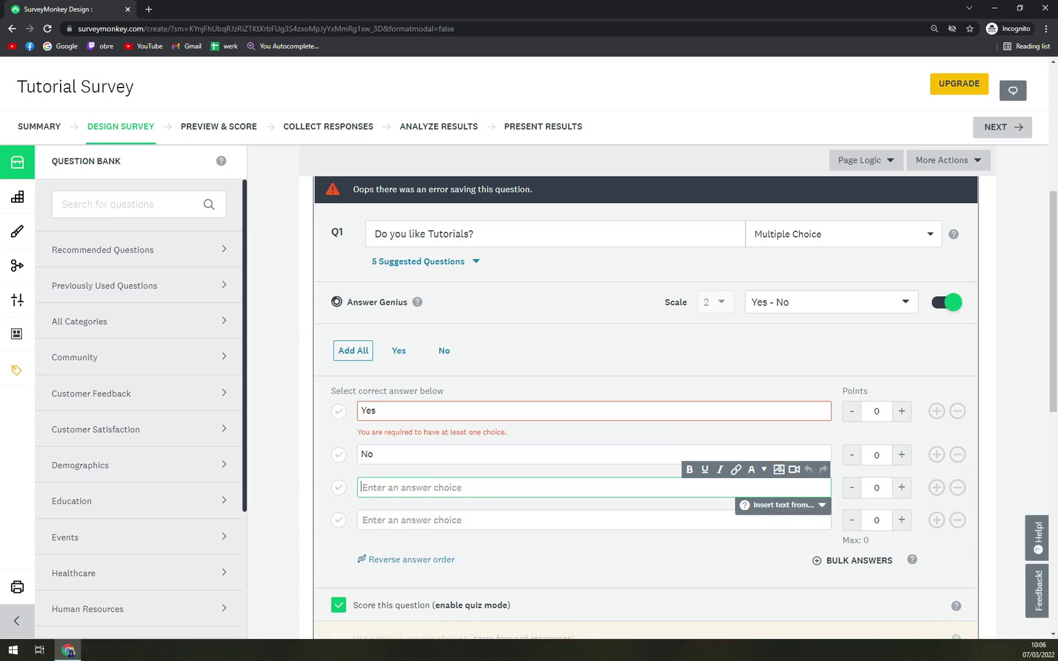
pyautogui.write('Maybe from time to time')
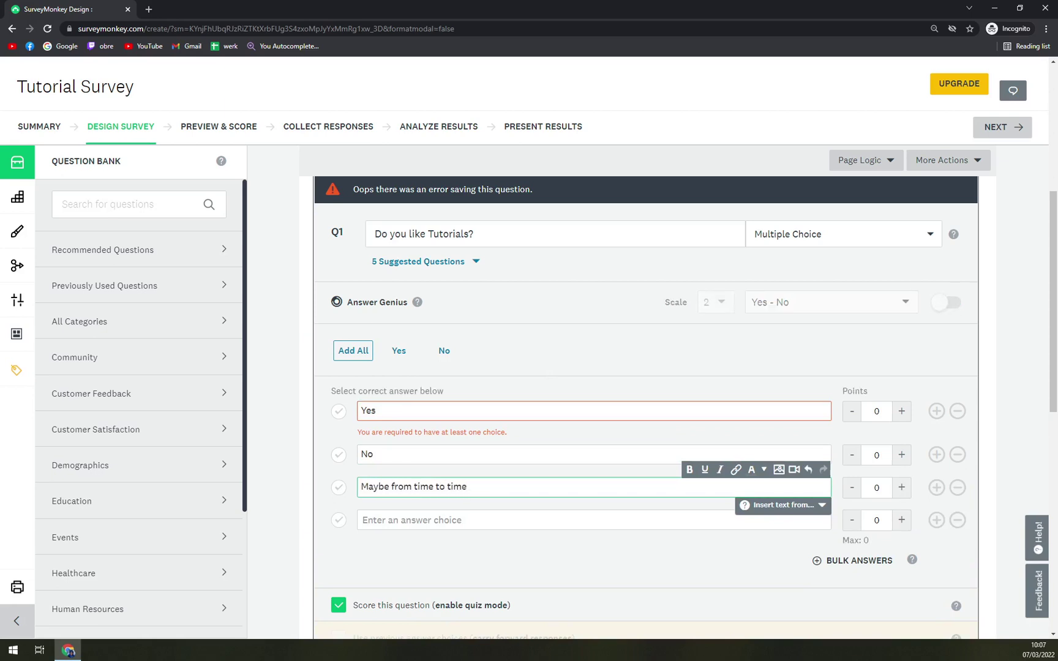
pyautogui.click(368, 520)
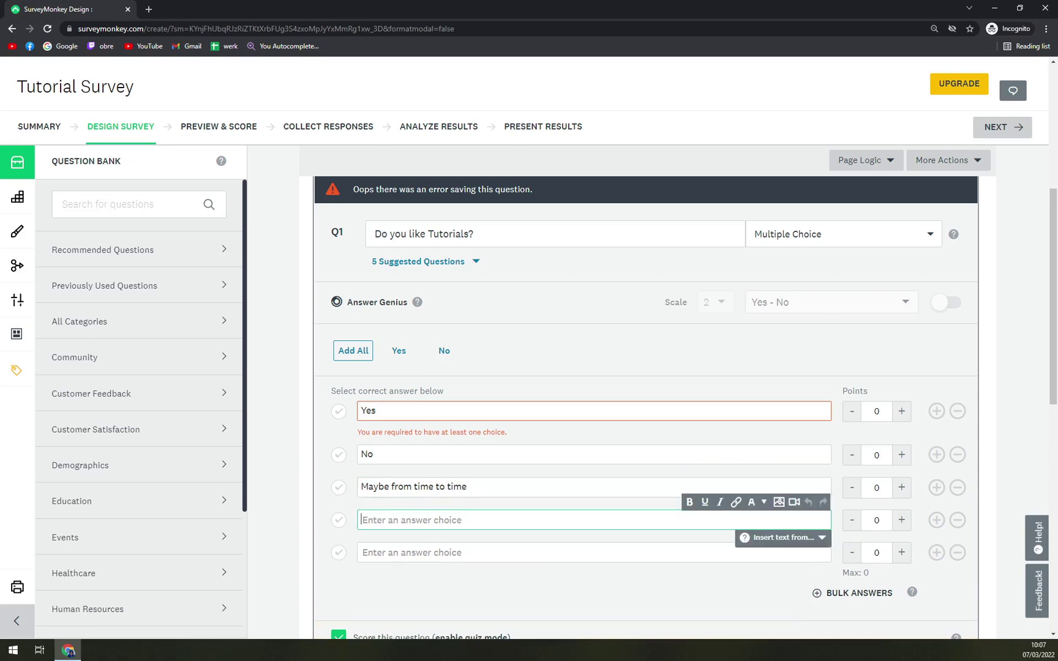
pyautogui.write('I dont mind them')
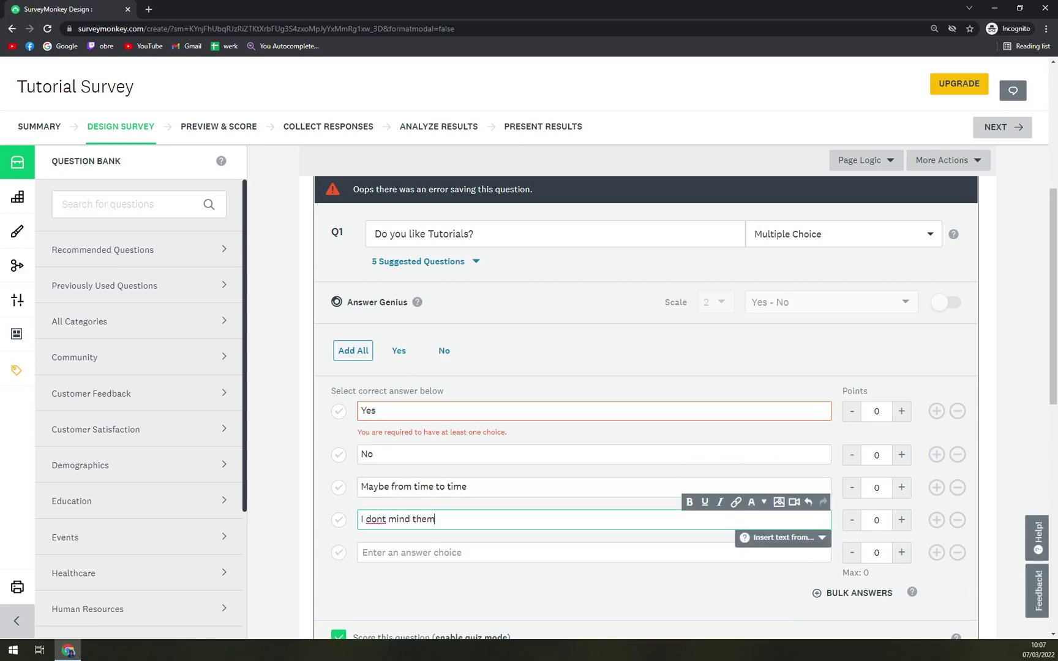
pyautogui.scroll(-2, 576, 314)
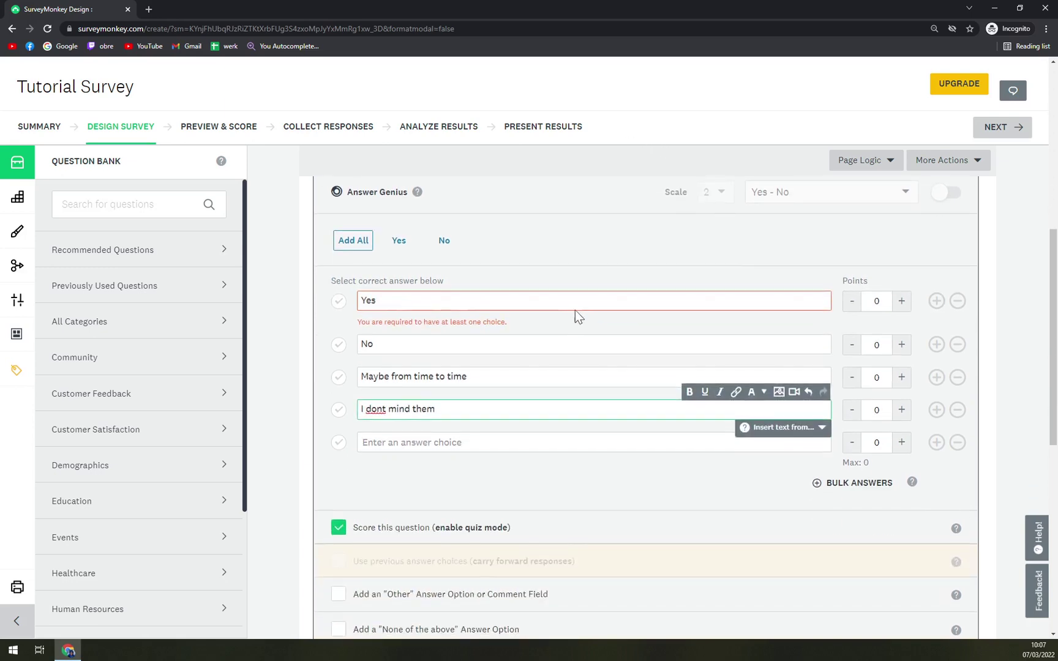
pyautogui.scroll(1, 820, 319)
# Mark all four answers correct with exactly 1 point each.
pyautogui.click(903, 356)
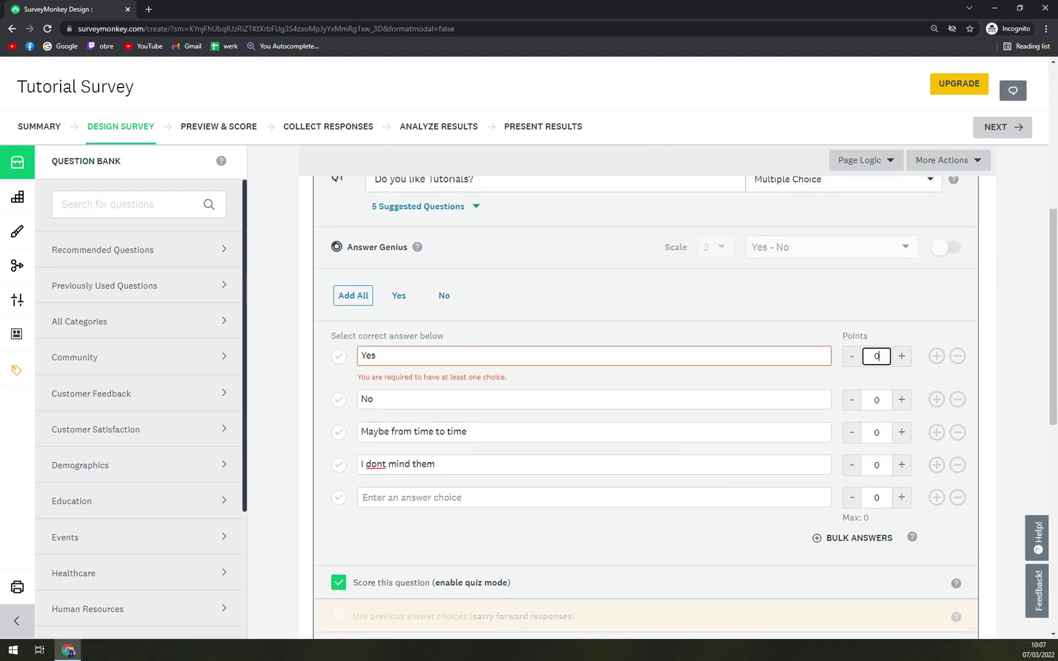
pyautogui.click(902, 400)
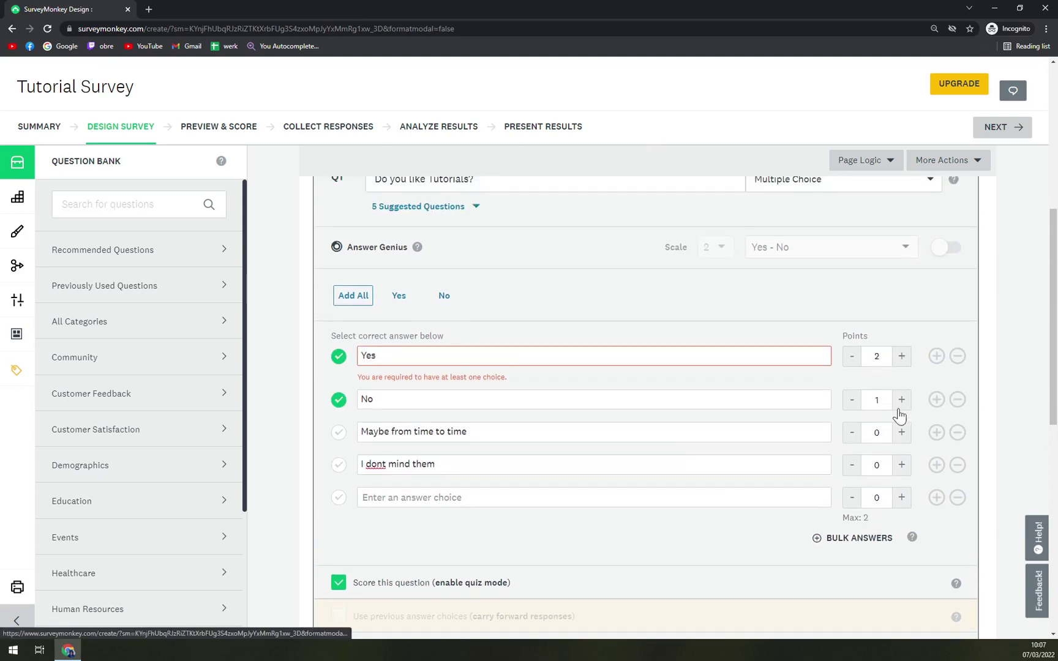
pyautogui.click(903, 434)
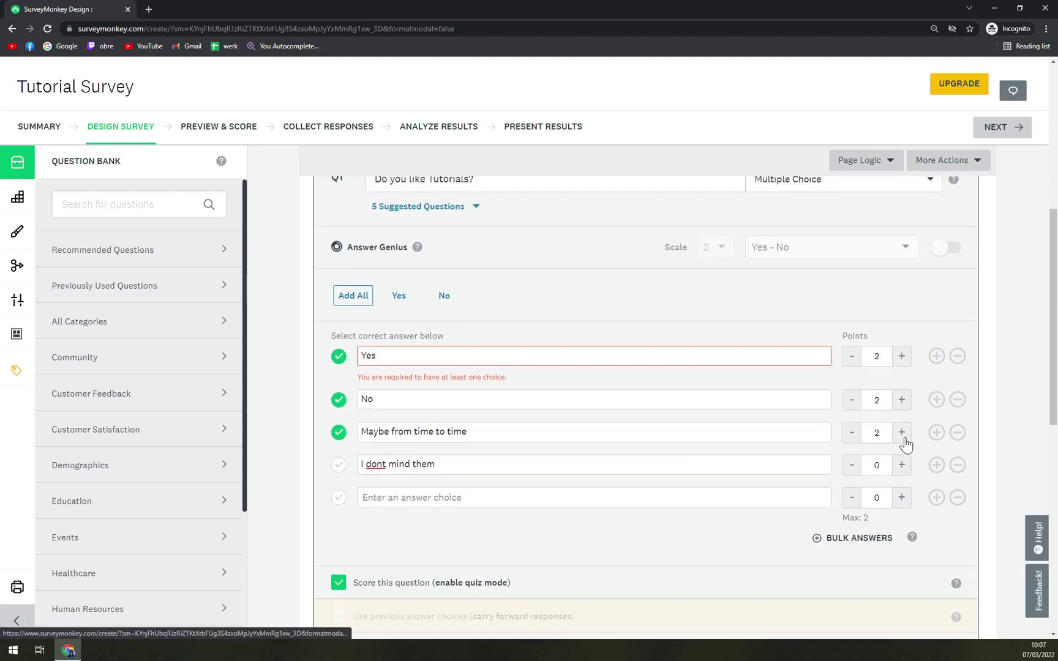
pyautogui.click(852, 435)
pyautogui.click(852, 400)
pyautogui.click(851, 362)
pyautogui.click(902, 432)
pyautogui.click(901, 464)
pyautogui.scroll(-5, 706, 518)
pyautogui.scroll(1, 622, 493)
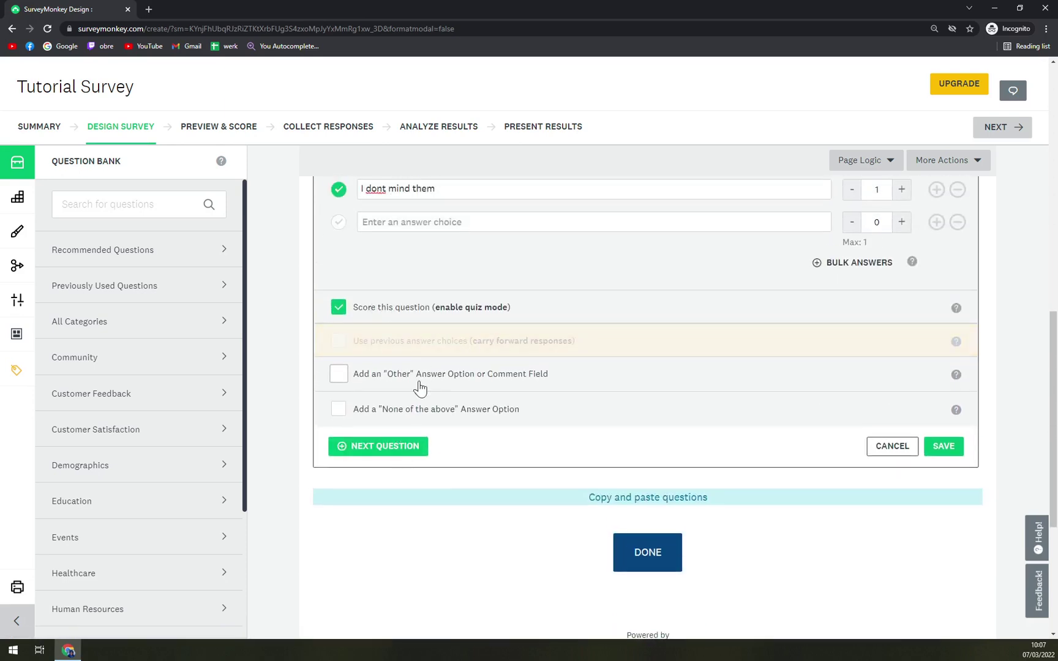
# Try adding an Other answer option to Q1, then remove it.
pyautogui.click(472, 381)
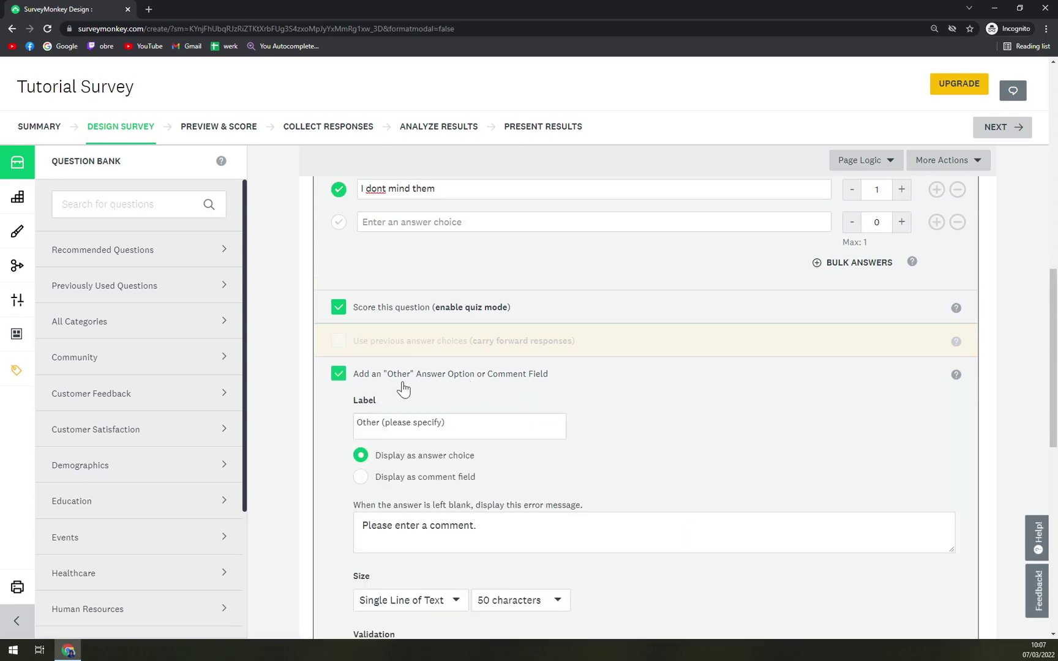
pyautogui.doubleClick(346, 383)
pyautogui.click(339, 375)
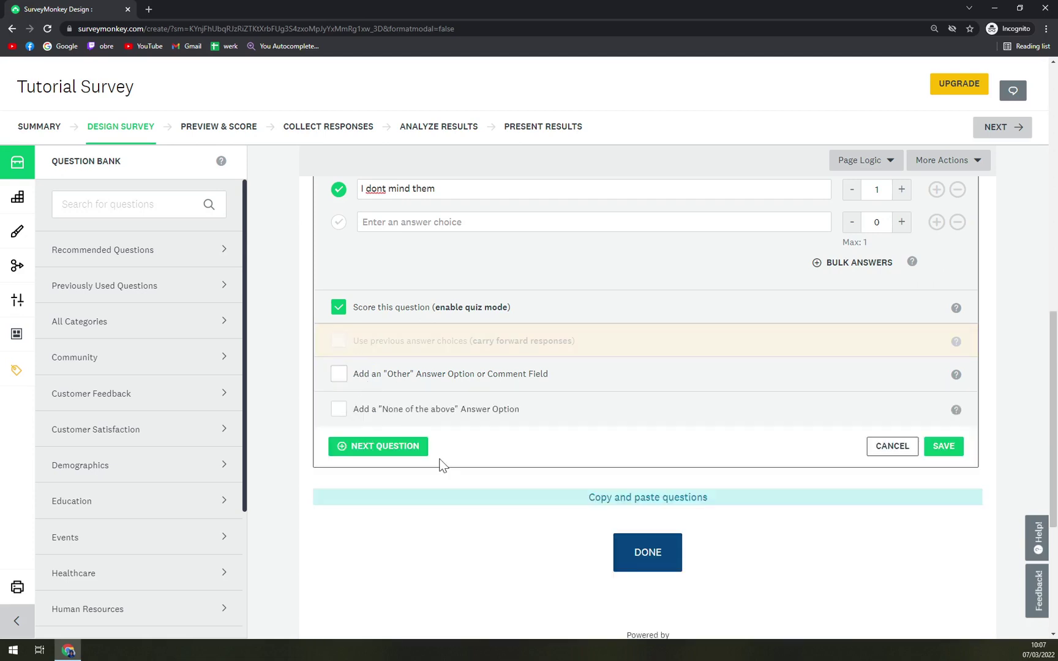
# Try a 1-point None of the above option, remove it, and save Q1 with four answers.
pyautogui.click(356, 414)
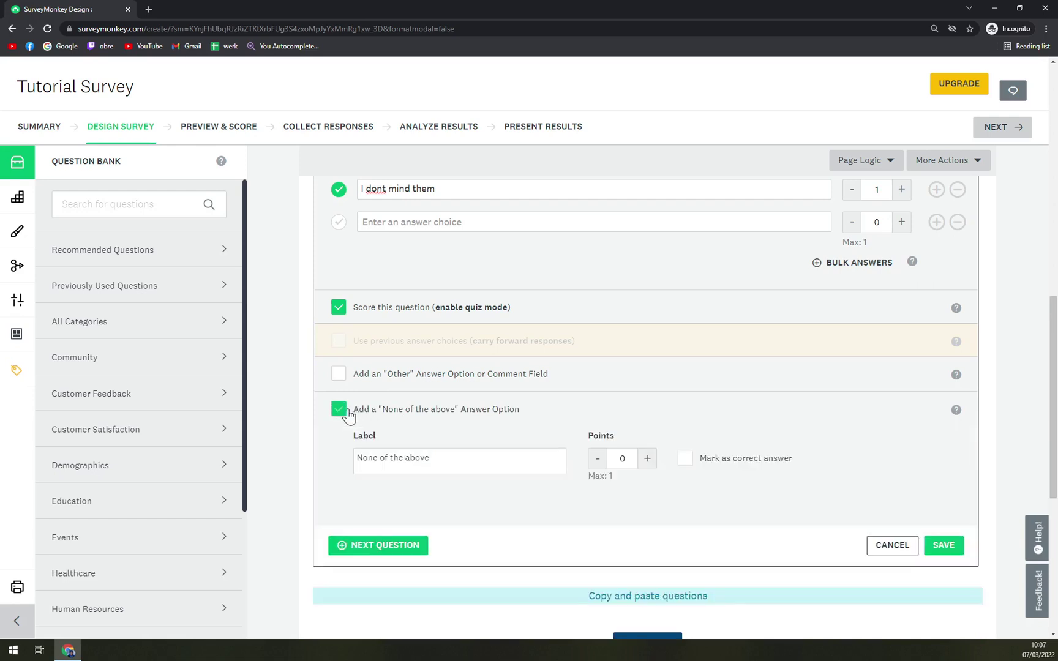
pyautogui.click(647, 462)
pyautogui.click(597, 463)
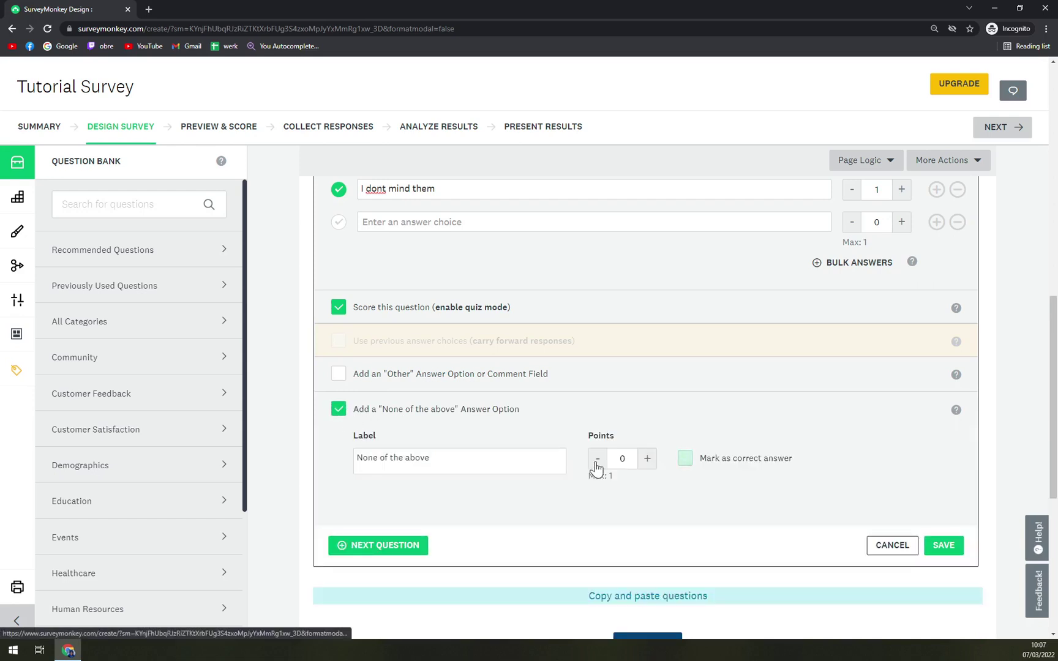
pyautogui.click(648, 465)
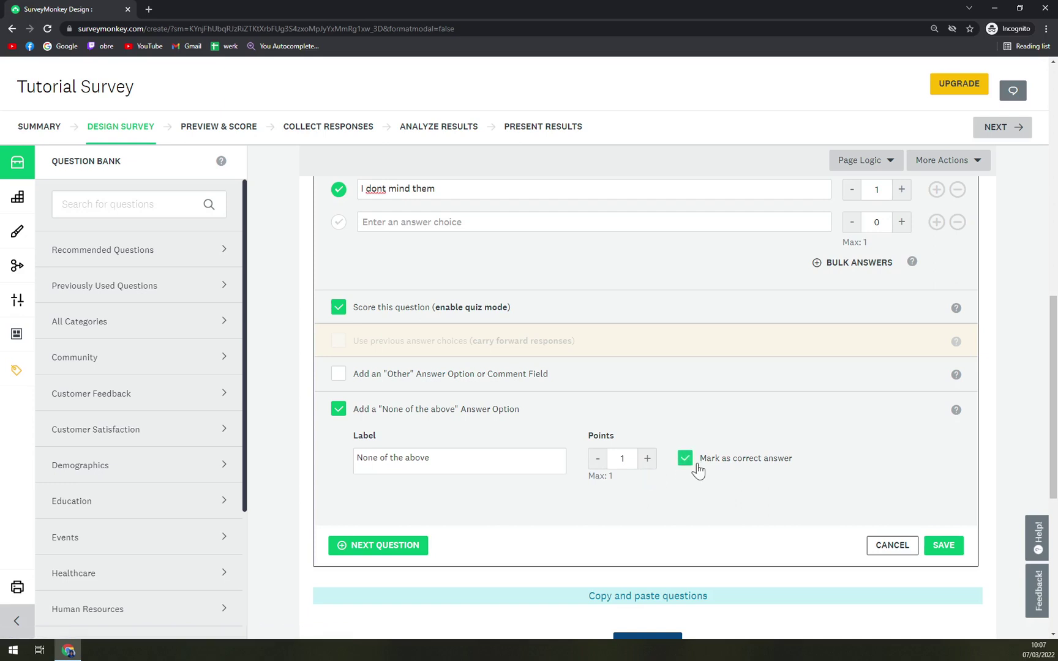
pyautogui.click(370, 413)
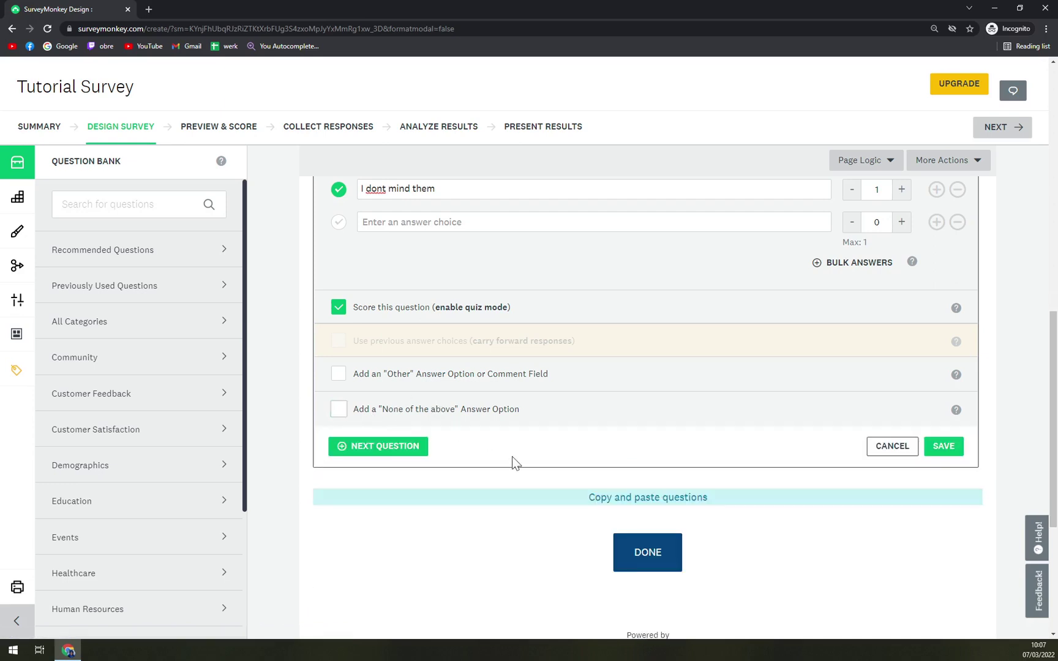
pyautogui.click(950, 453)
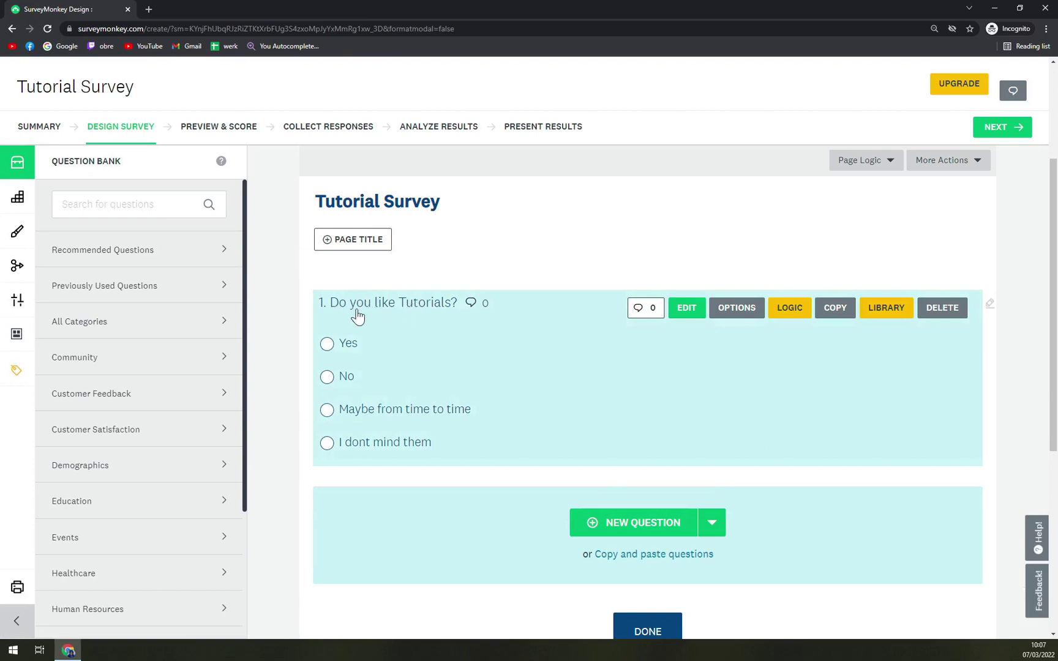
# Add a second question titled 'DO you like winter?'.
pyautogui.click(682, 525)
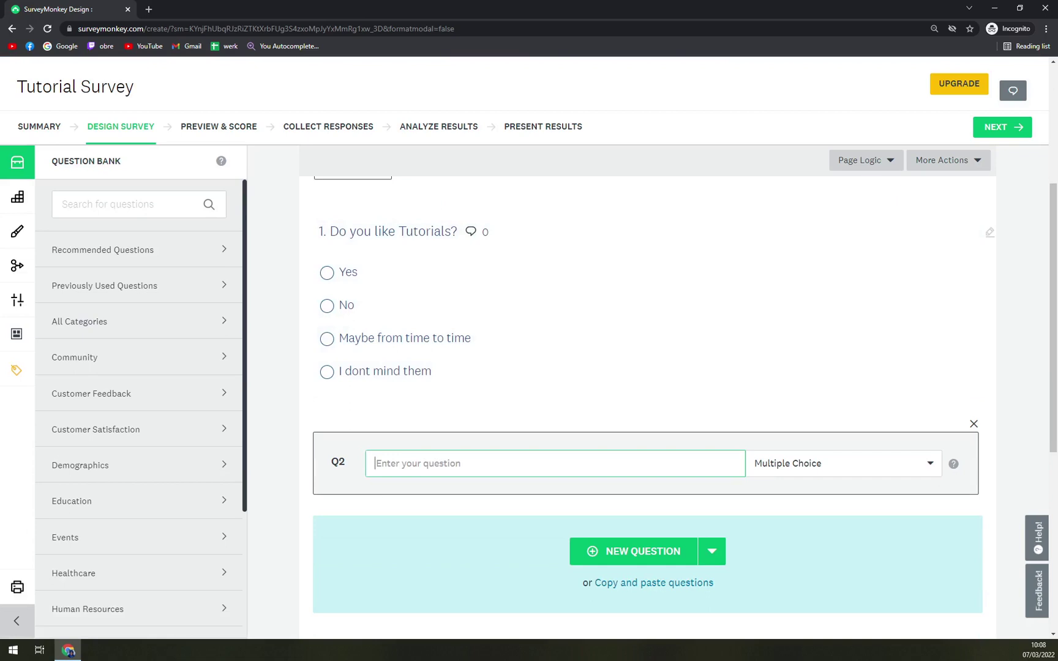
pyautogui.write('DO I')
pyautogui.write('ou like winter?')
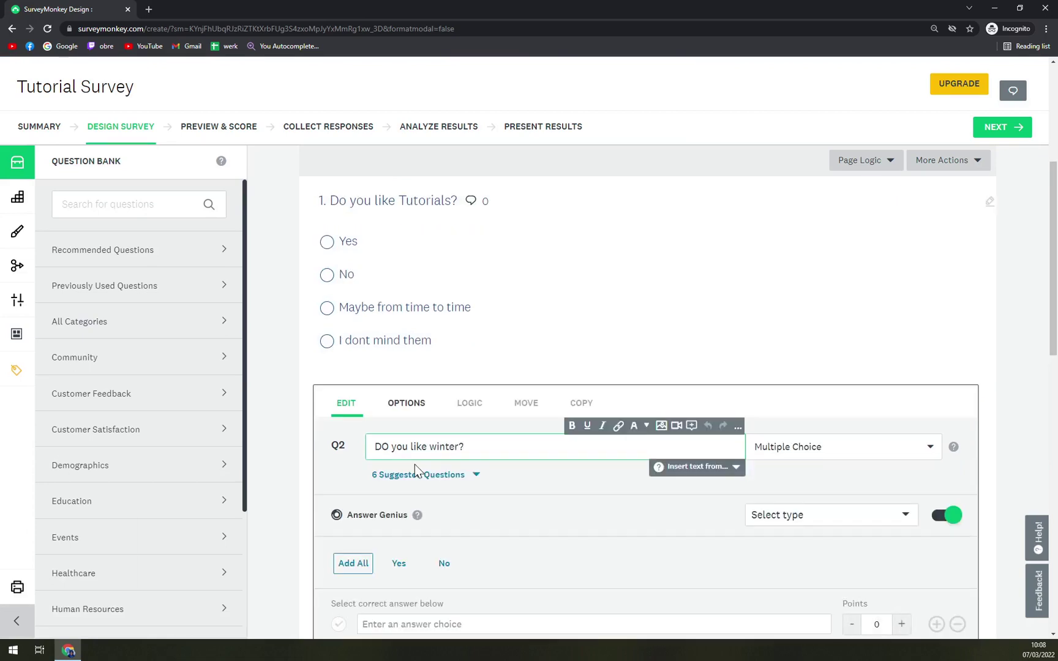
pyautogui.scroll(-3, 528, 418)
# Give Q2 the Yes and No answers, score each 1 point, and save it.
pyautogui.click(437, 463)
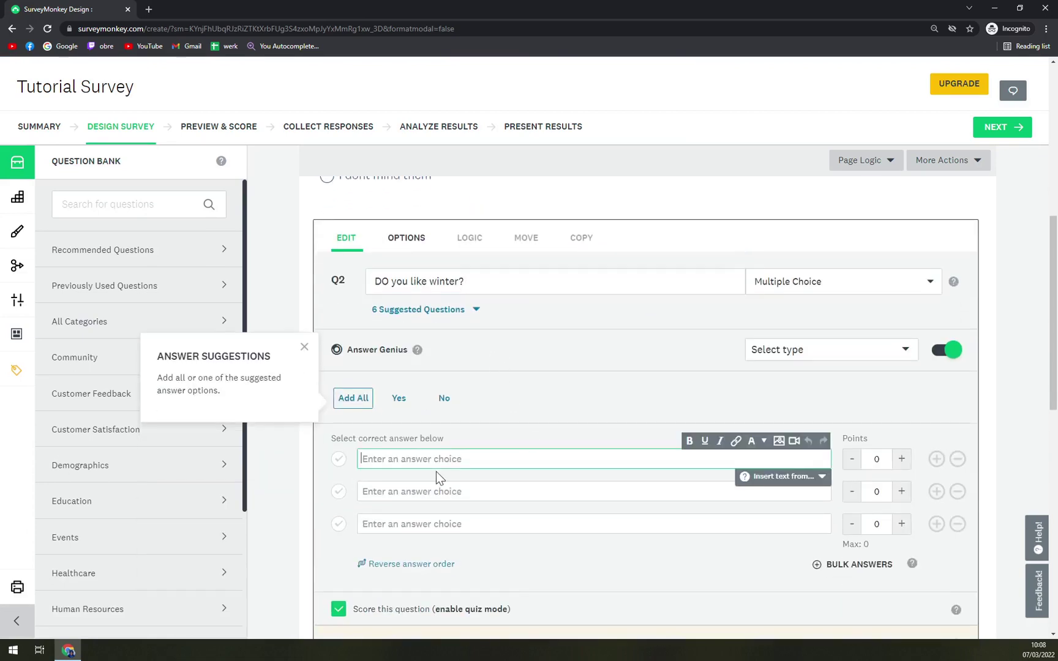
pyautogui.write('Yes')
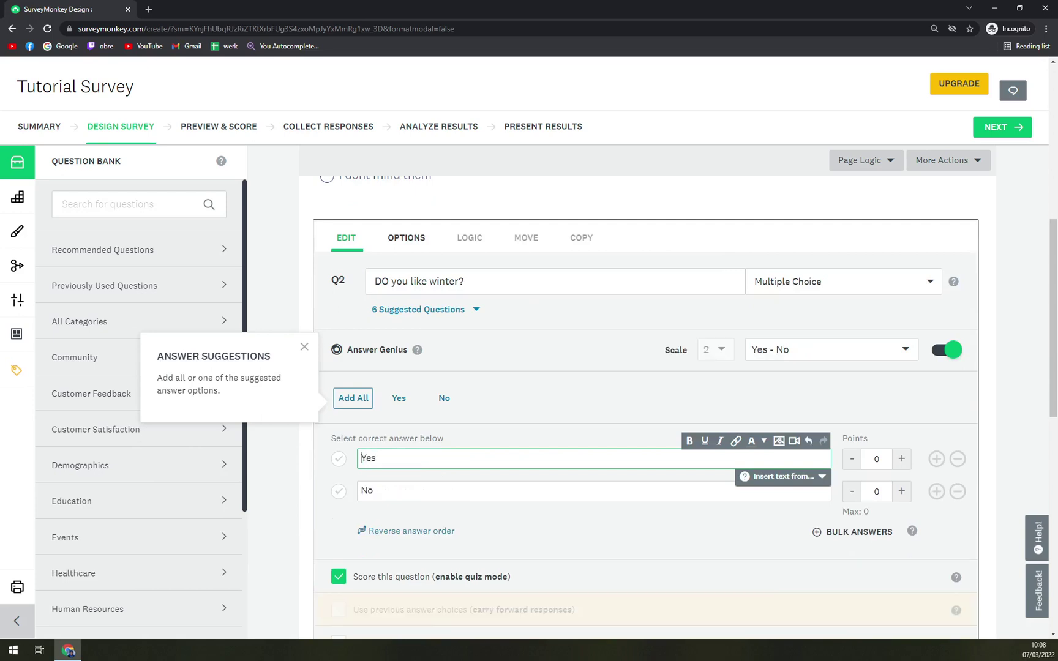
pyautogui.scroll(-2, 612, 466)
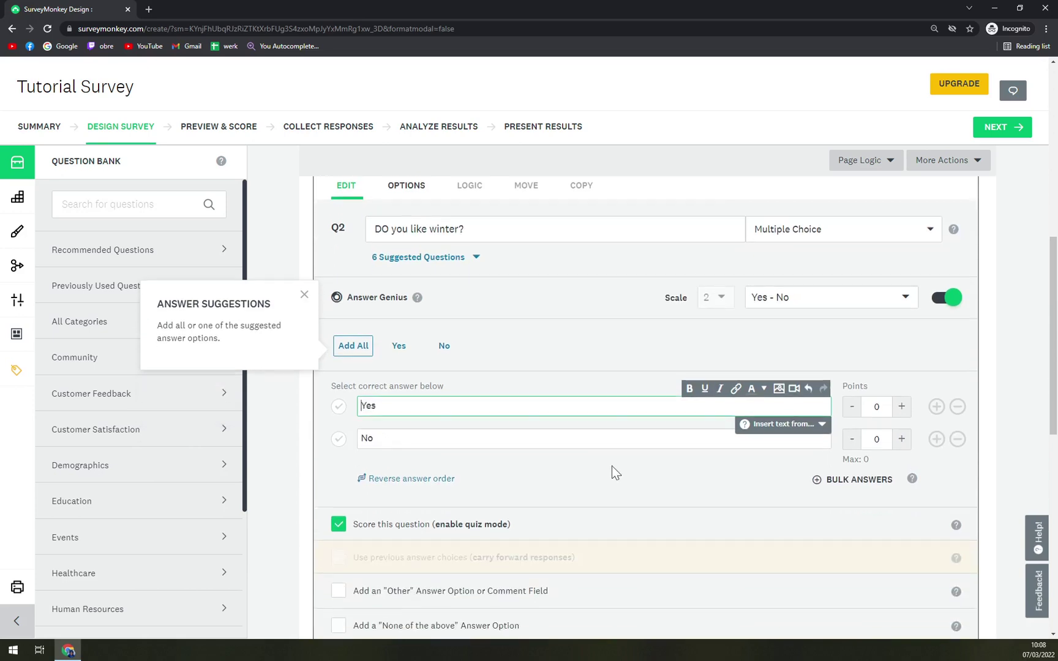
pyautogui.click(955, 561)
pyautogui.scroll(1, 955, 561)
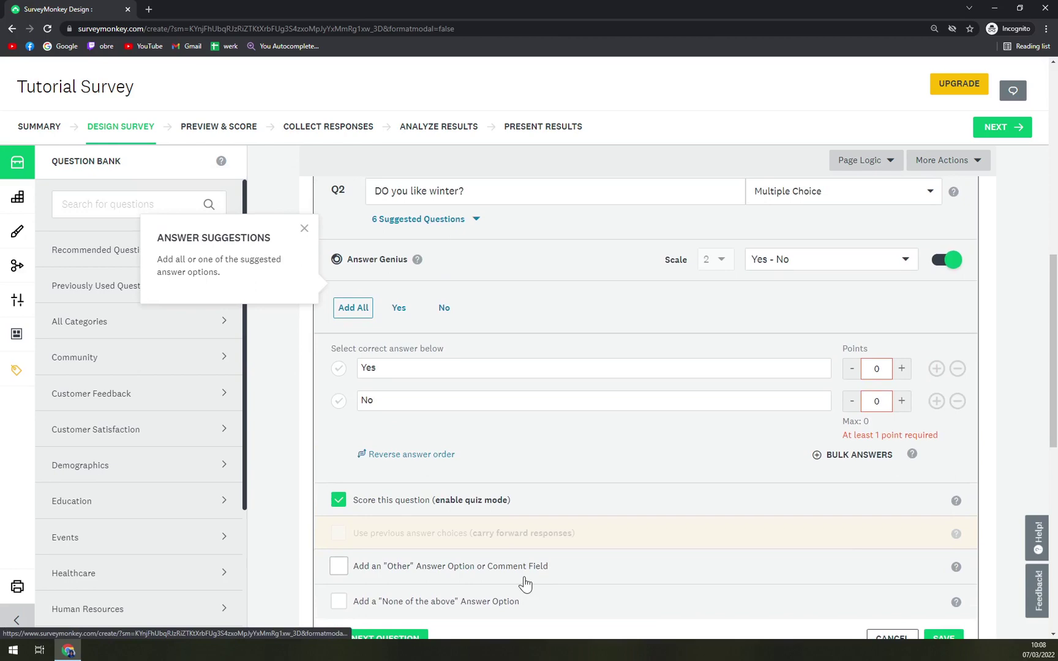
pyautogui.click(902, 368)
pyautogui.click(902, 401)
pyautogui.scroll(-3, 907, 499)
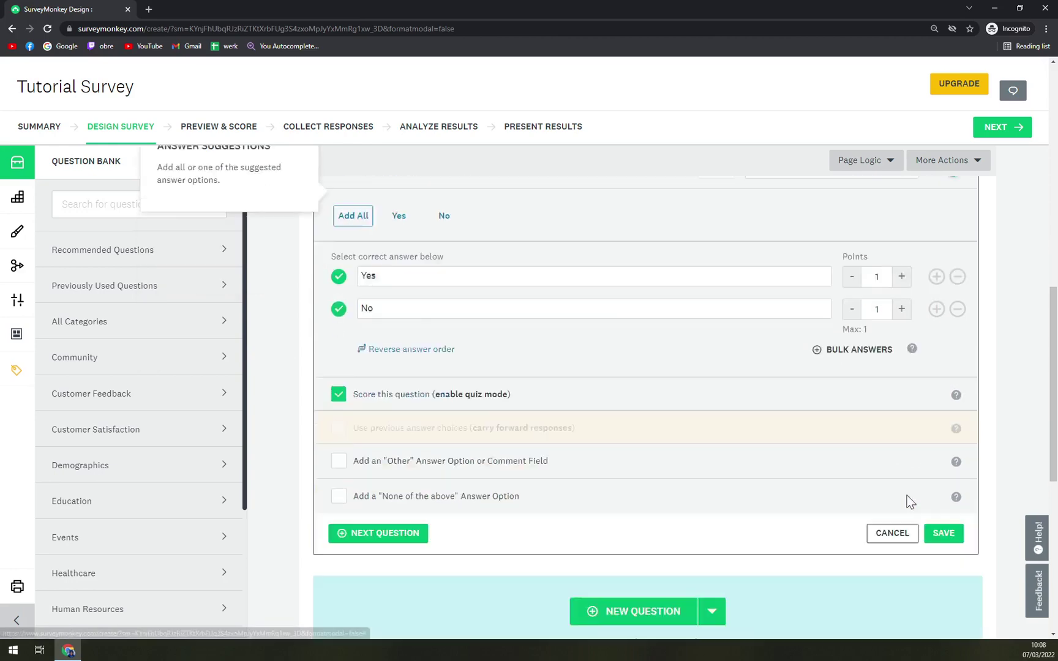
pyautogui.click(941, 471)
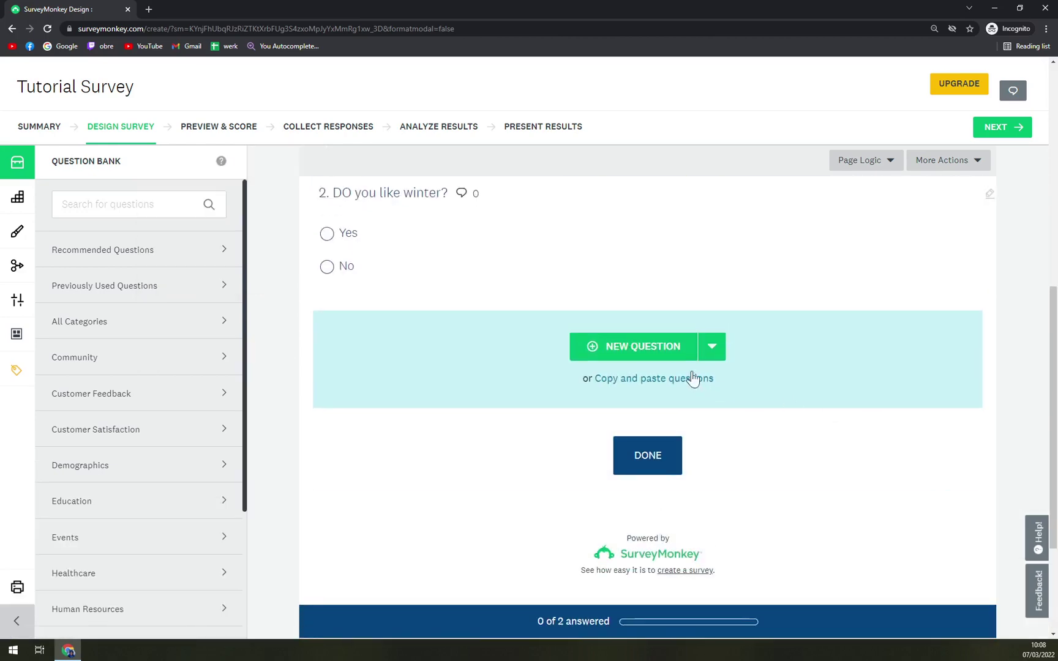
# Set the survey's finish button label to Done.
pyautogui.scroll(5, 421, 334)
pyautogui.scroll(-1, 796, 417)
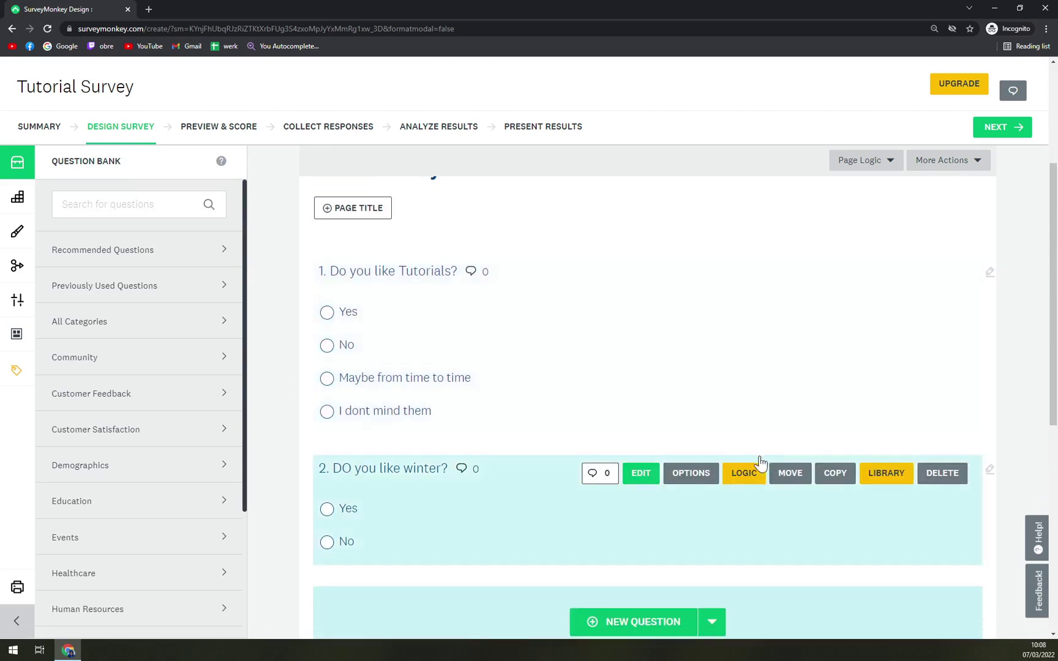
pyautogui.scroll(-2, 421, 404)
pyautogui.scroll(-4, 423, 403)
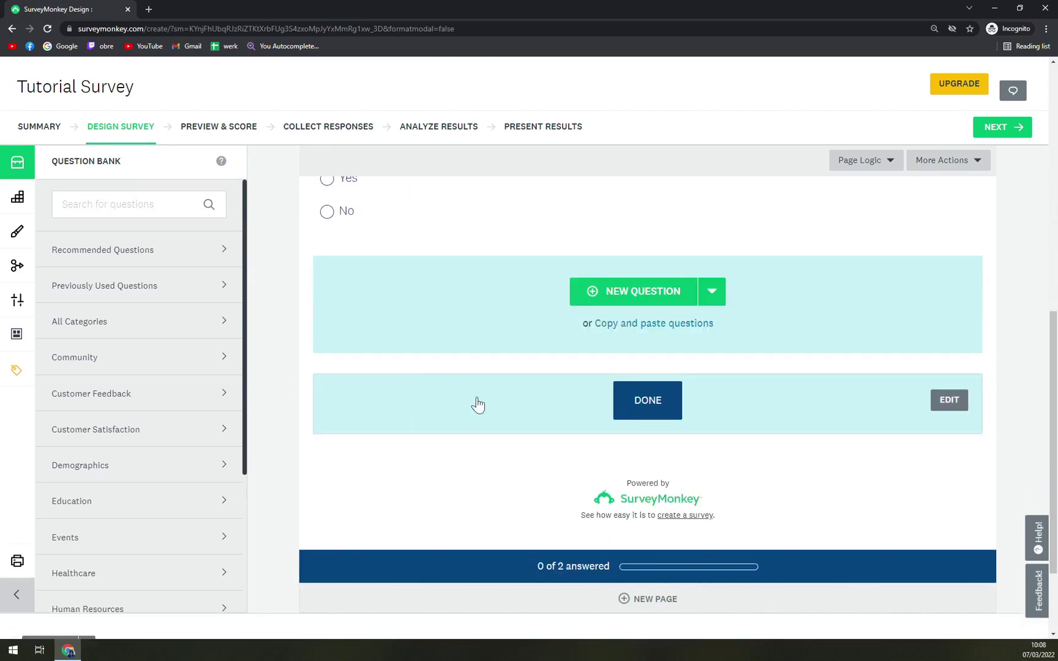
pyautogui.click(660, 417)
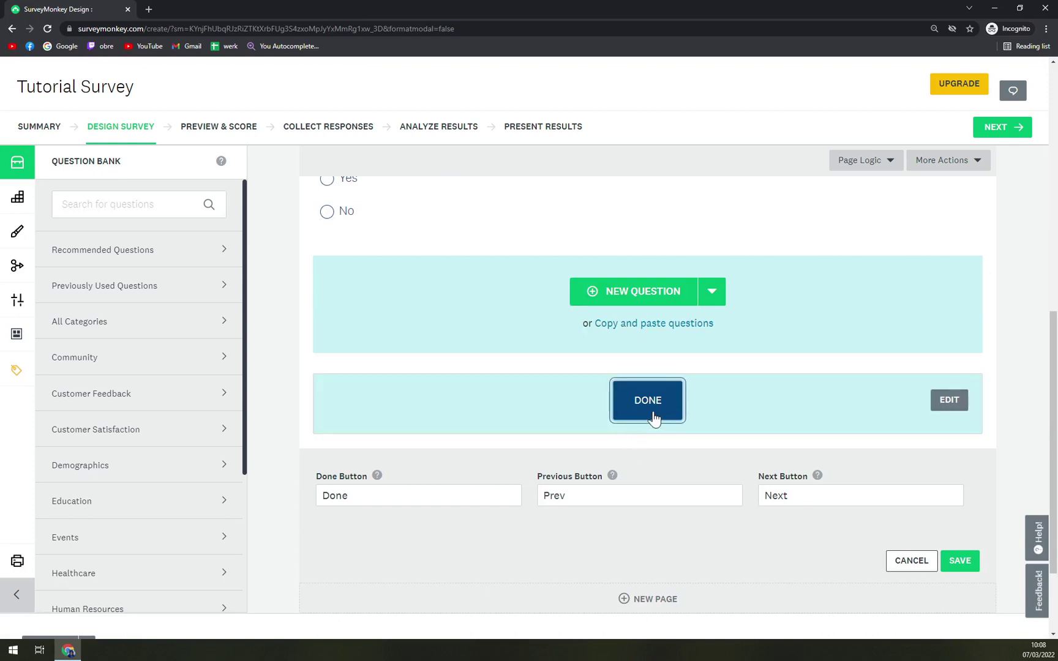
pyautogui.click(960, 561)
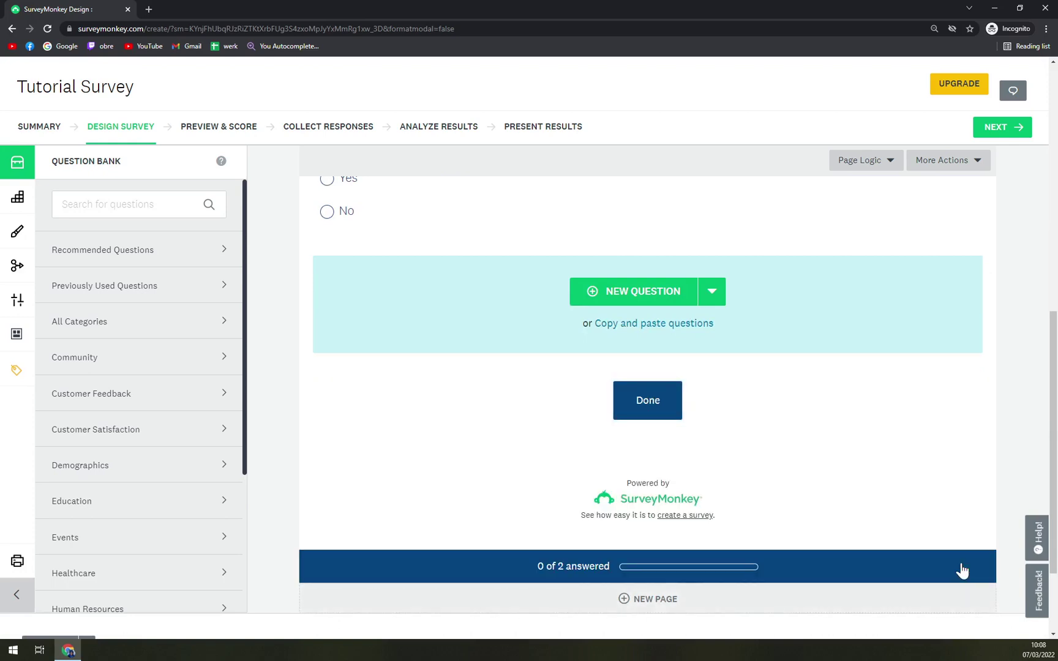
pyautogui.scroll(-3, 685, 515)
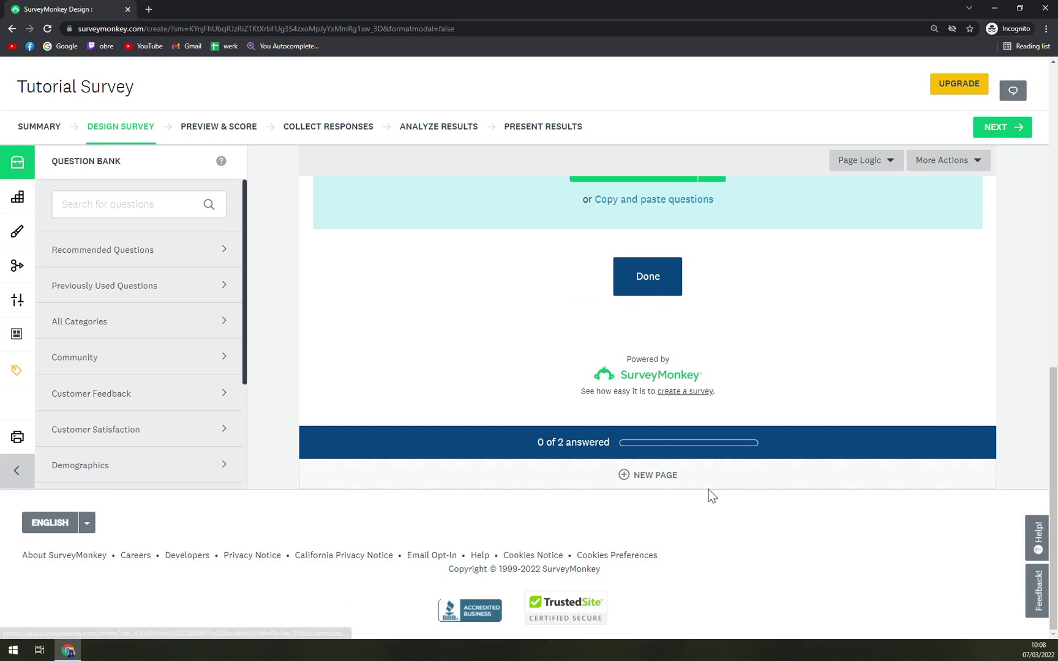
pyautogui.scroll(15, 691, 487)
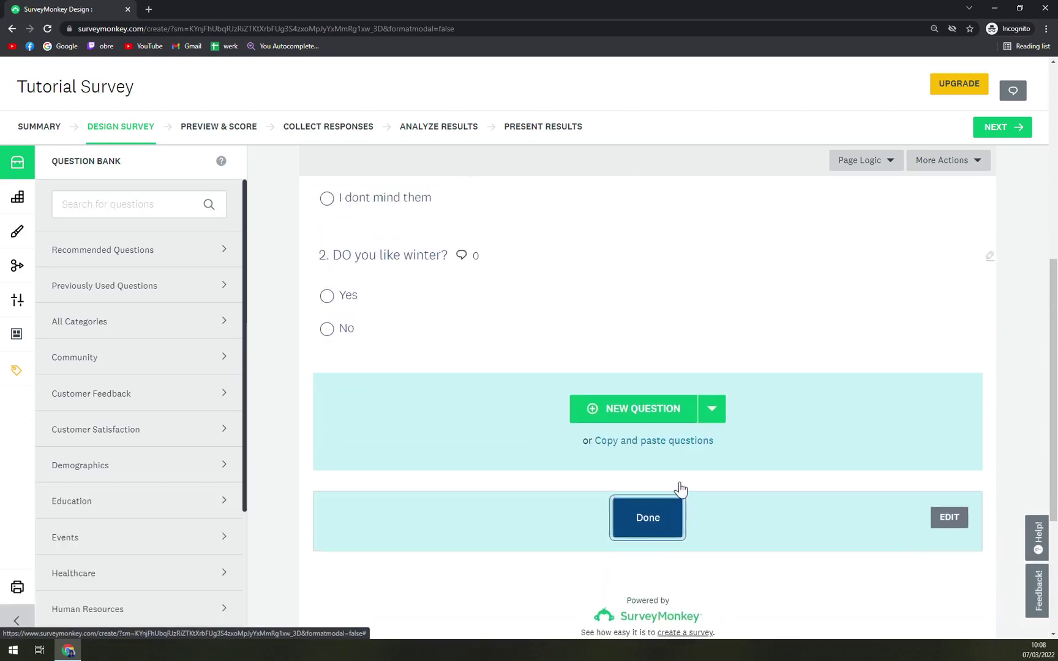
pyautogui.scroll(2, 685, 492)
pyautogui.scroll(-5, 739, 418)
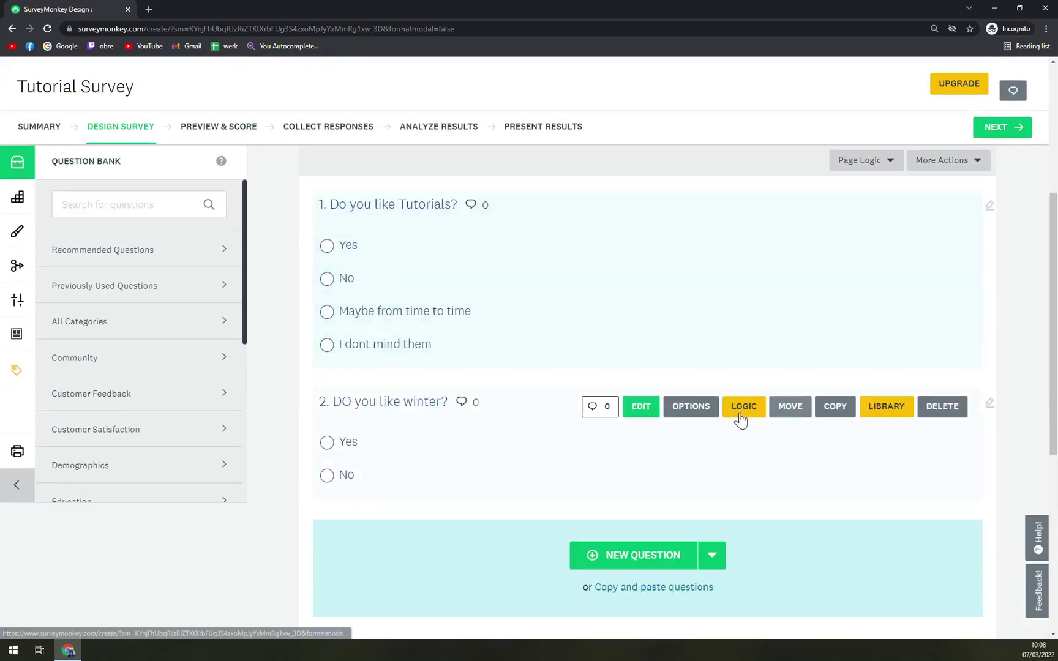
pyautogui.scroll(-2, 518, 398)
pyautogui.scroll(-3, 518, 386)
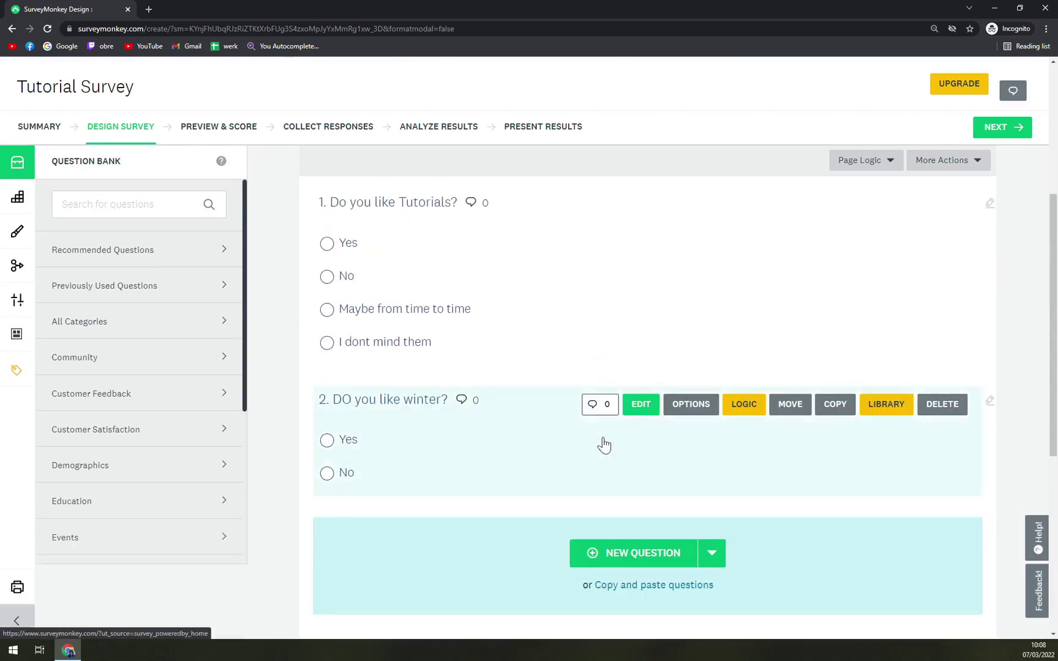
pyautogui.scroll(3, 375, 343)
# Check that Score this question is still ticked on Q1.
pyautogui.click(328, 408)
pyautogui.scroll(-5, 337, 428)
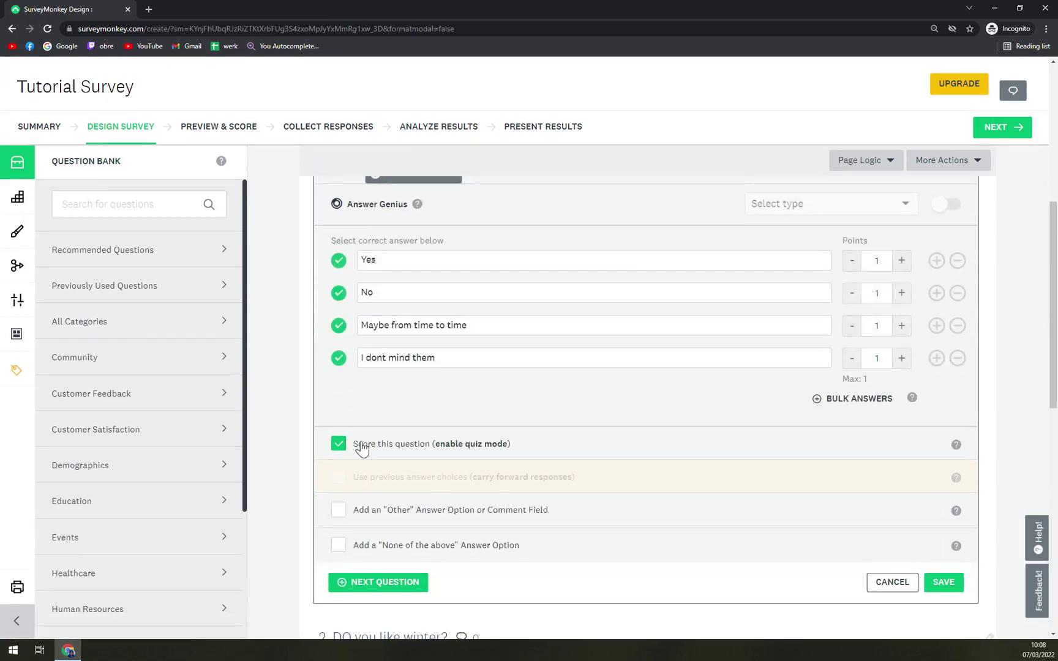
pyautogui.scroll(6, 425, 449)
pyautogui.scroll(-8, 720, 481)
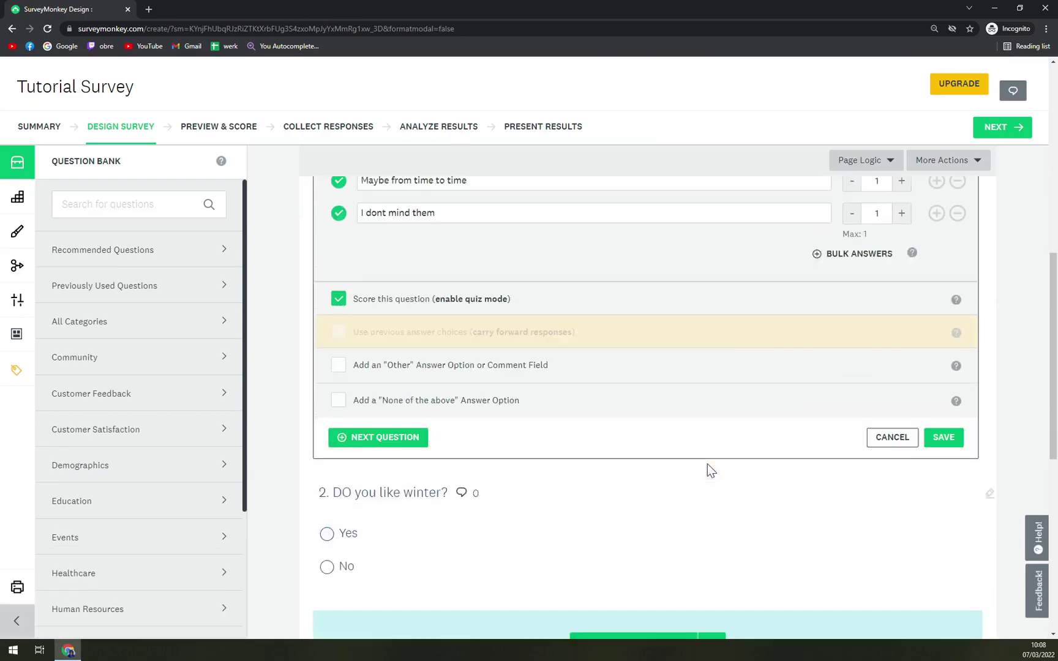
pyautogui.scroll(-3, 708, 472)
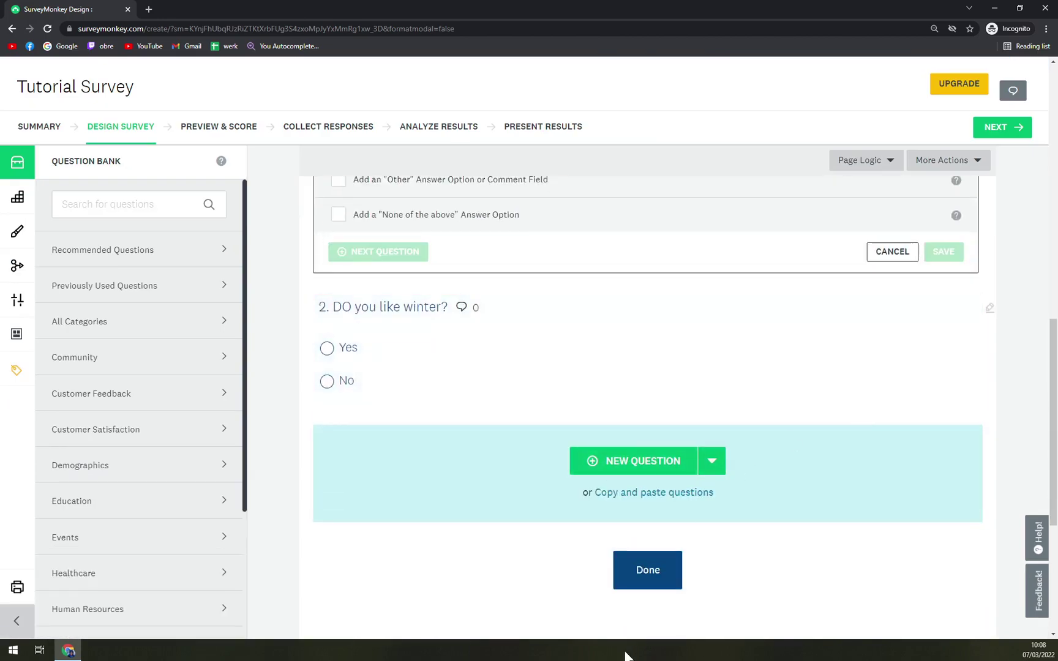
pyautogui.scroll(15, 702, 503)
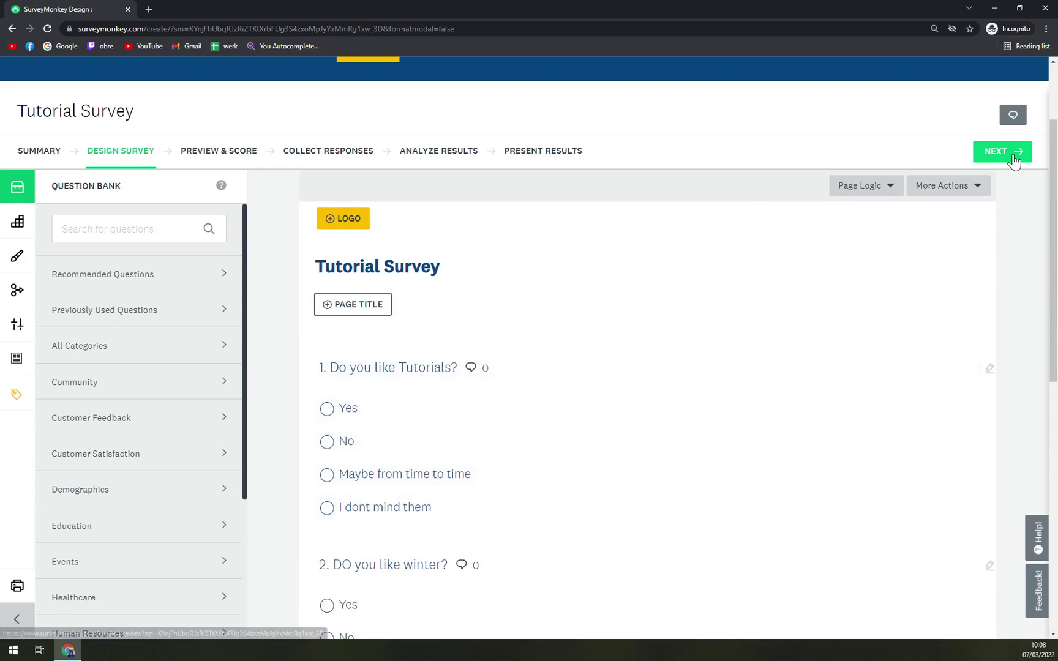
# Open the survey preview and answer Yes to both questions.
pyautogui.click(1012, 158)
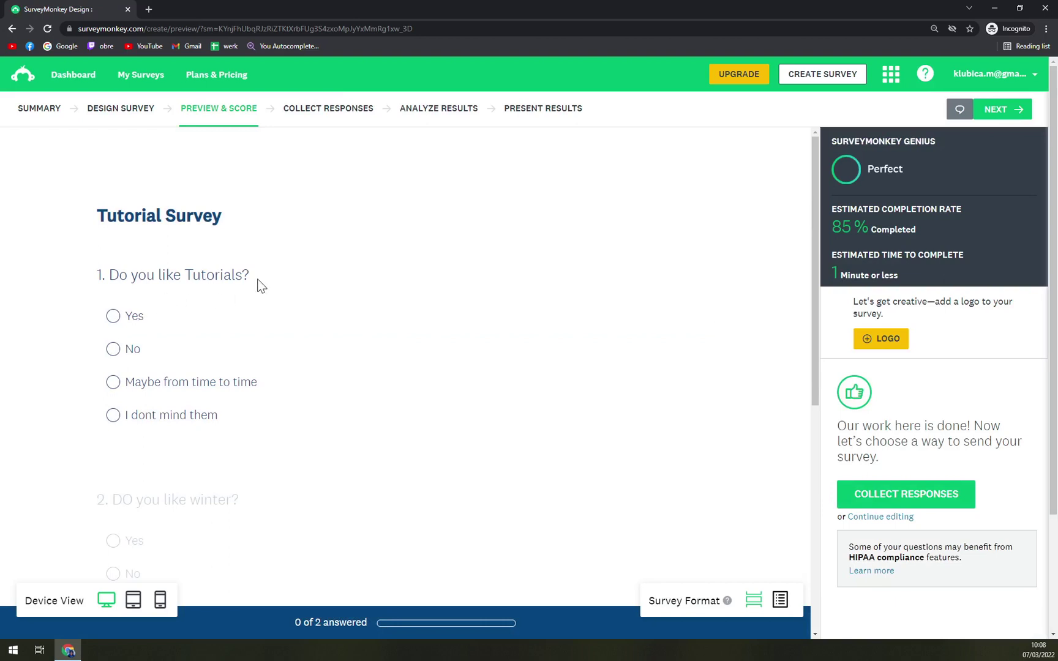
pyautogui.scroll(-1, 260, 287)
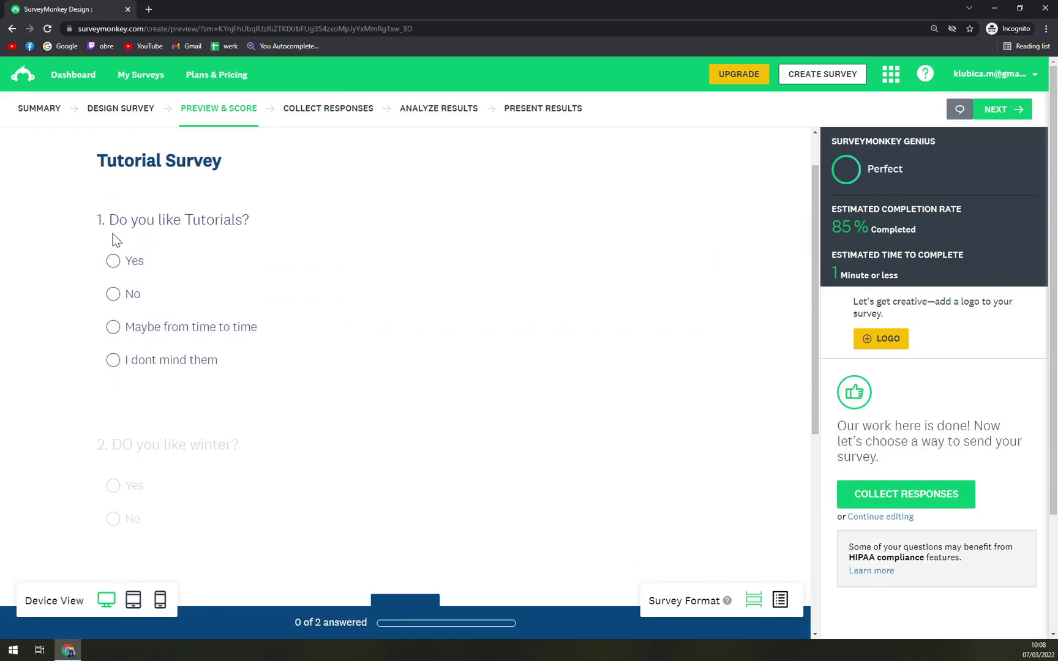
pyautogui.click(136, 265)
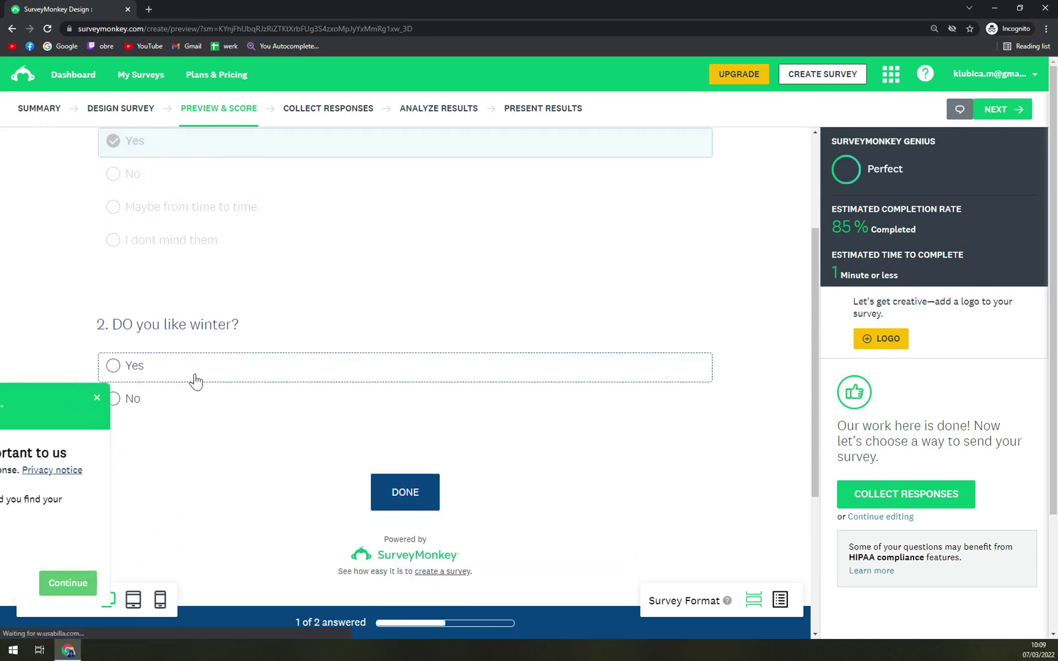
pyautogui.click(194, 380)
pyautogui.click(245, 397)
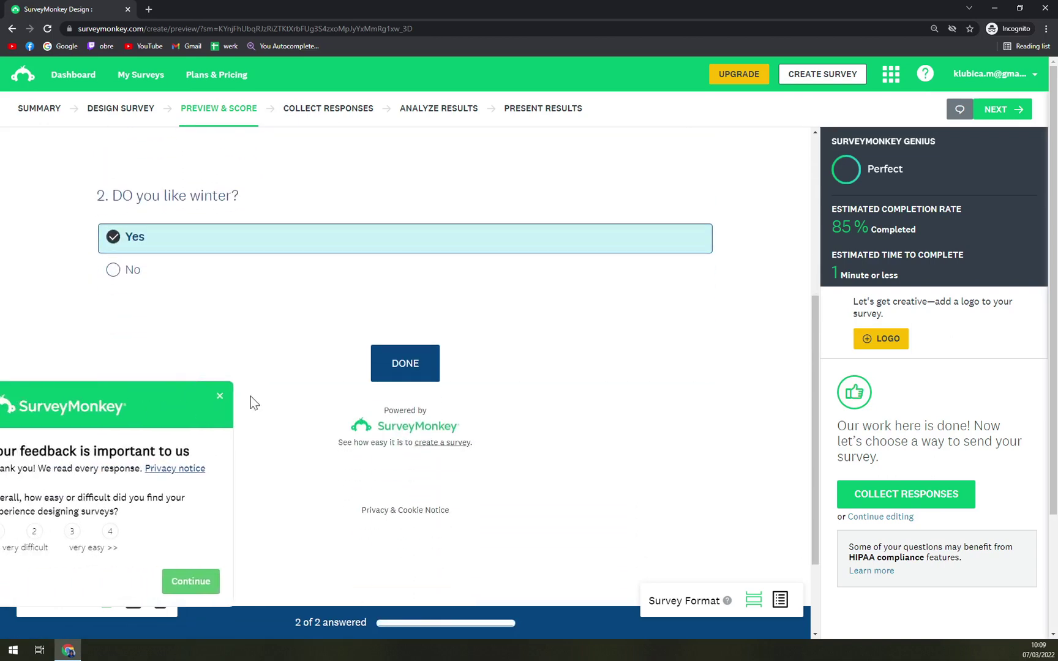
# Submit the answers for a 100% score and finish the preview.
pyautogui.click(429, 384)
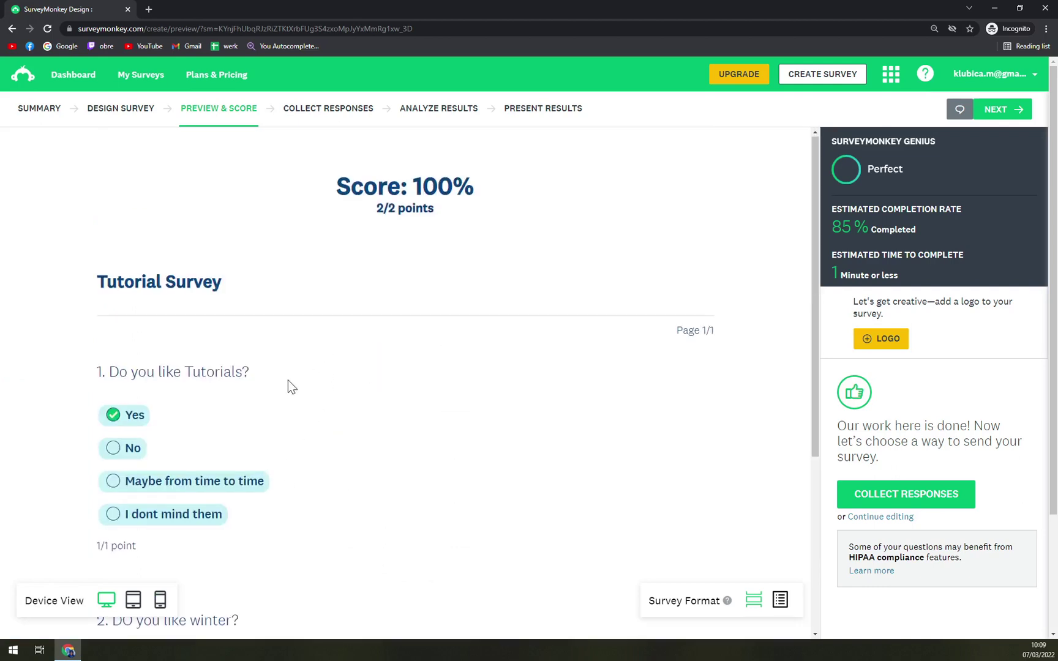
pyautogui.scroll(-3, 257, 374)
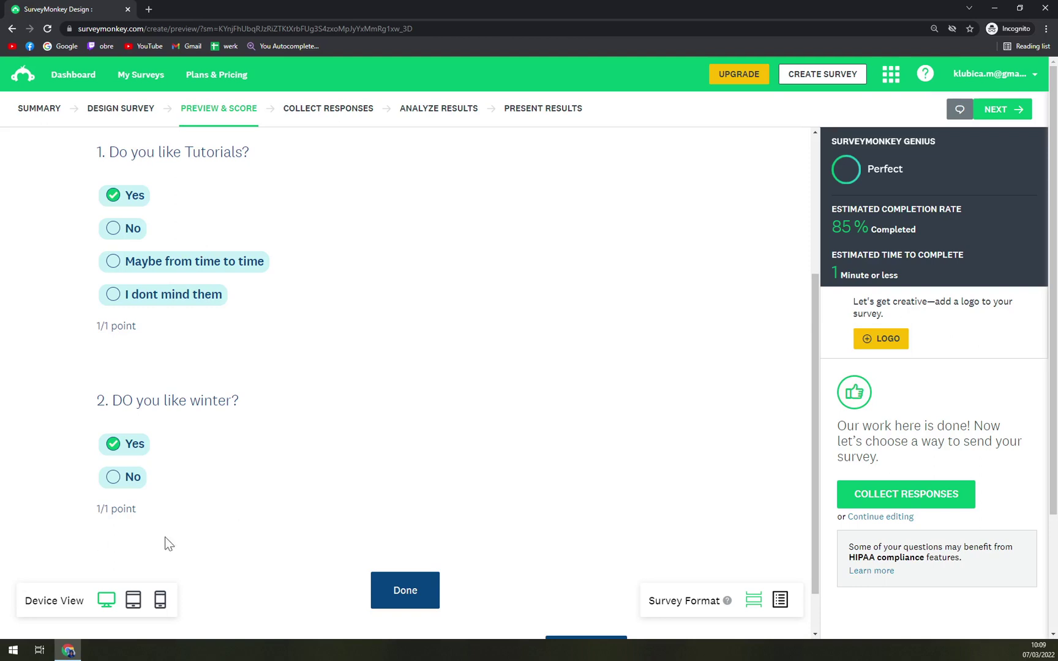
pyautogui.scroll(-1, 168, 544)
pyautogui.click(423, 542)
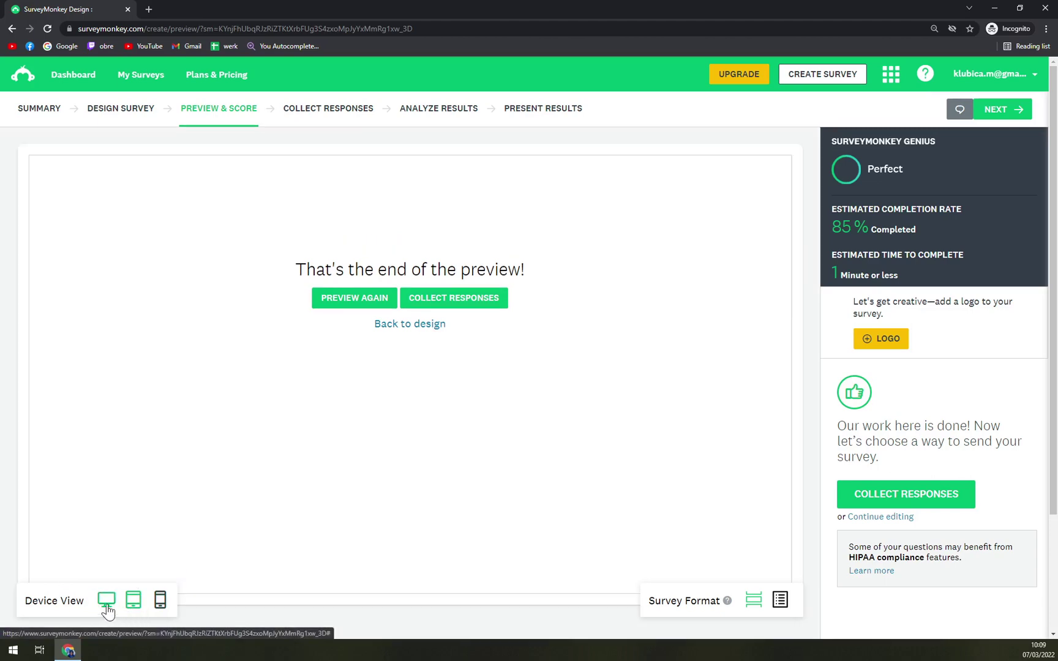
pyautogui.click(160, 608)
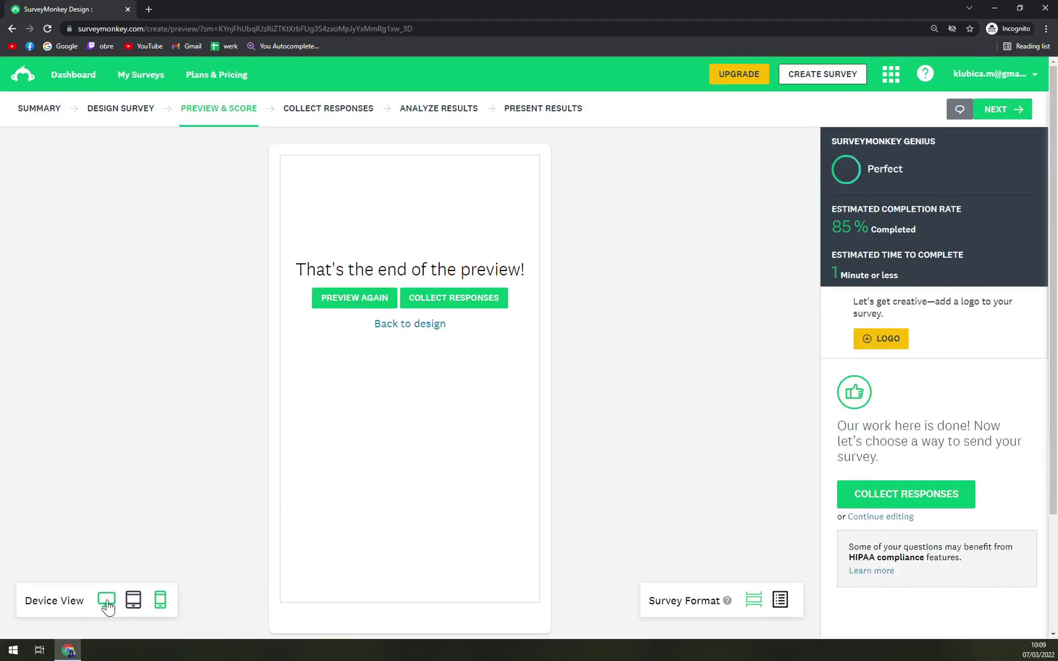
pyautogui.click(107, 602)
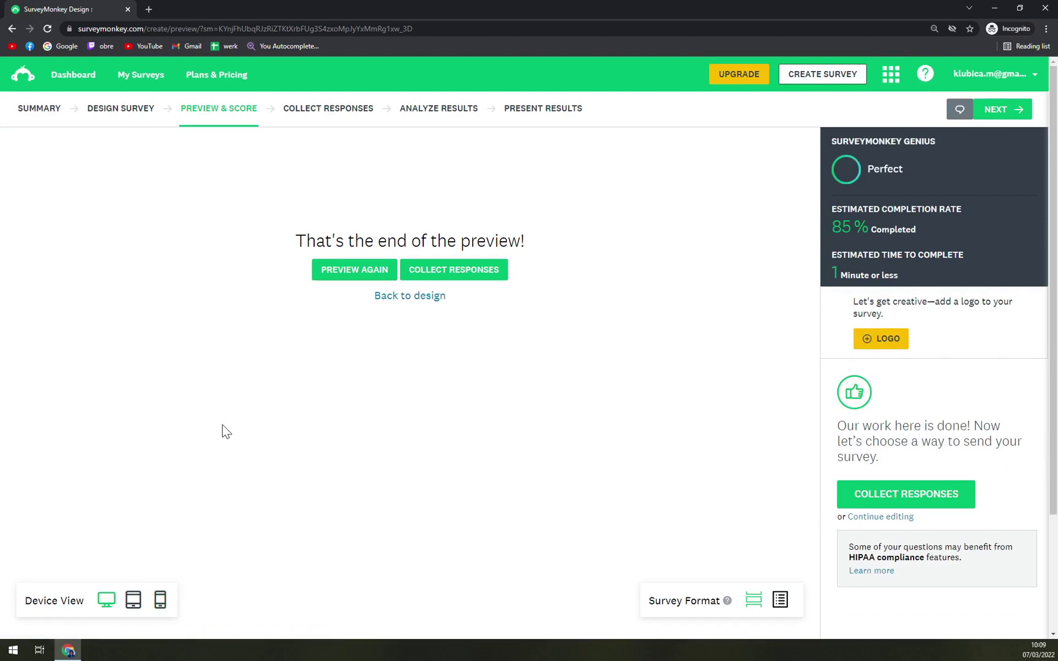